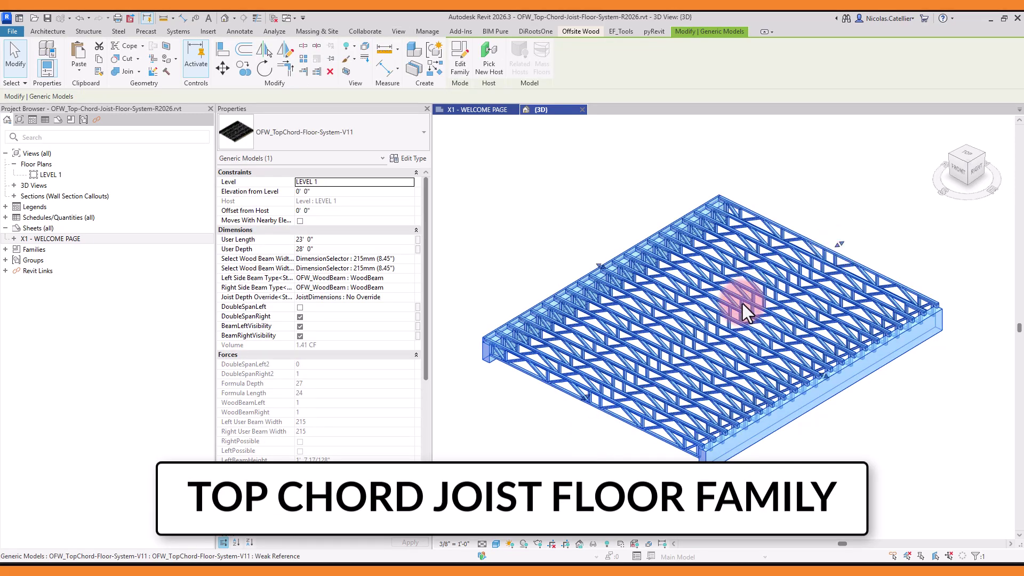
pyautogui.click(742, 303)
pyautogui.moveTo(742, 303); pyautogui.dragTo(780, 410)
pyautogui.click(96, 235)
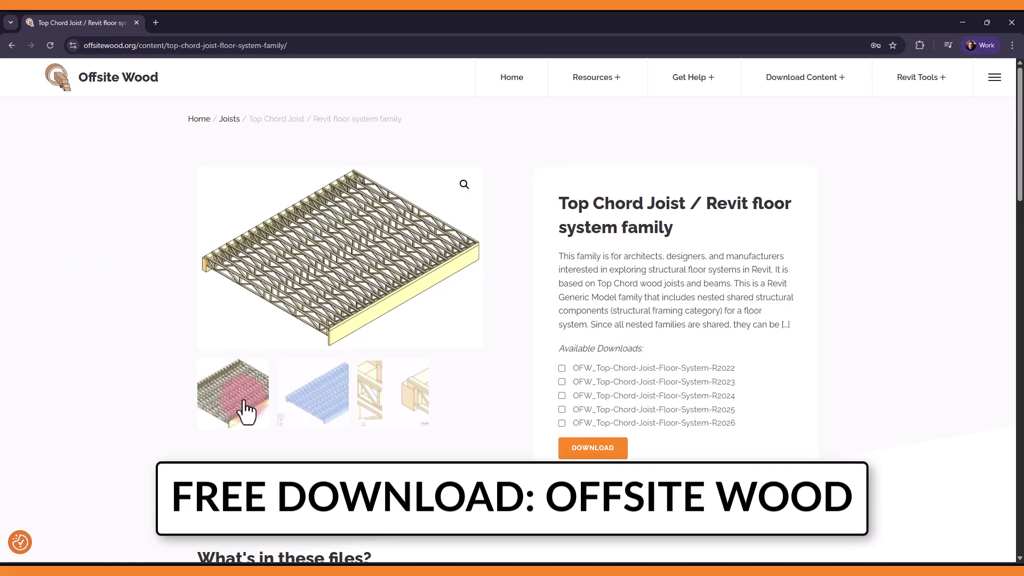
# Browse the family's preview images on the Offsite Wood page and download OFW_Top-Chord-Joist-Floor-System-R2025.
pyautogui.click(314, 399)
pyautogui.click(377, 349)
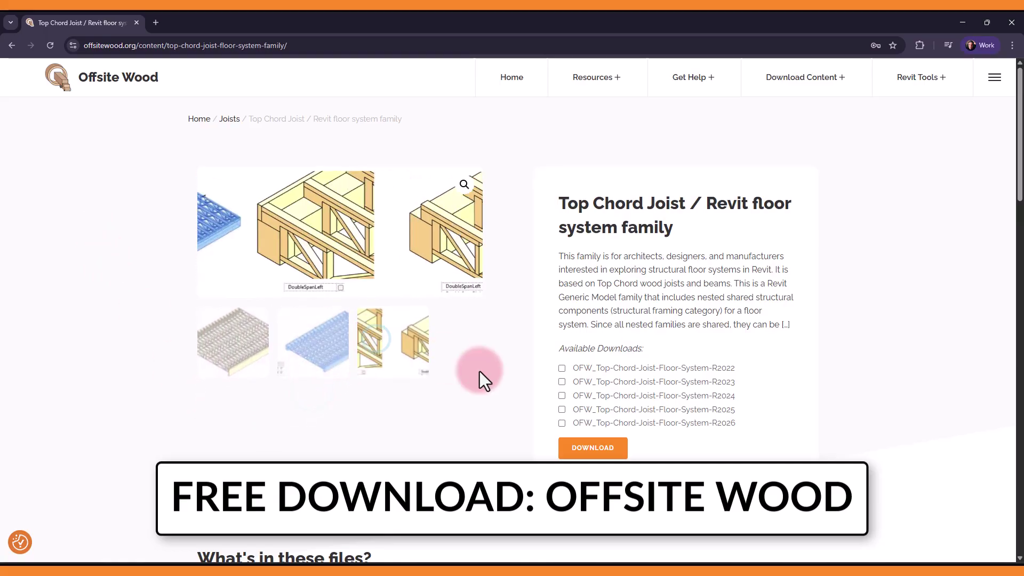
pyautogui.click(561, 410)
pyautogui.click(596, 450)
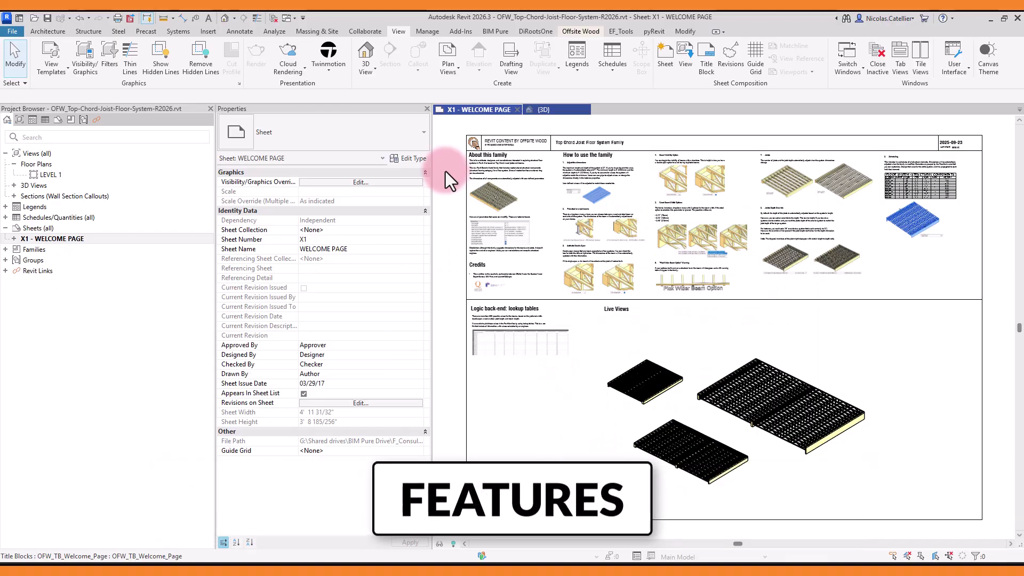
# Review the family description and usage instructions on the X1 - WELCOME PAGE sheet in Revit.
pyautogui.scroll(6, 450, 175)
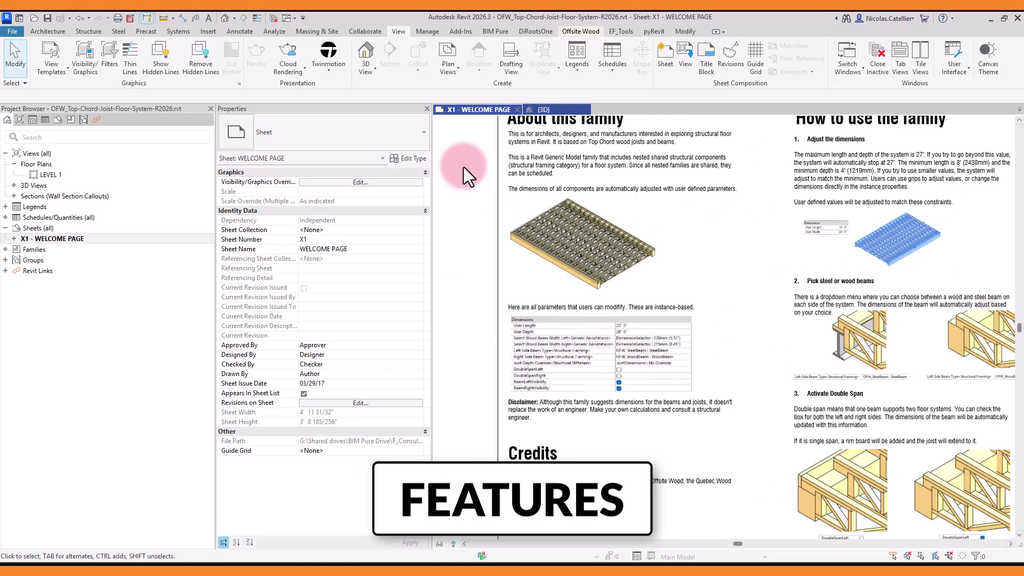
pyautogui.moveTo(472, 223); pyautogui.dragTo(461, 266, button='middle')
pyautogui.moveTo(802, 359); pyautogui.dragTo(571, 331, button='middle')
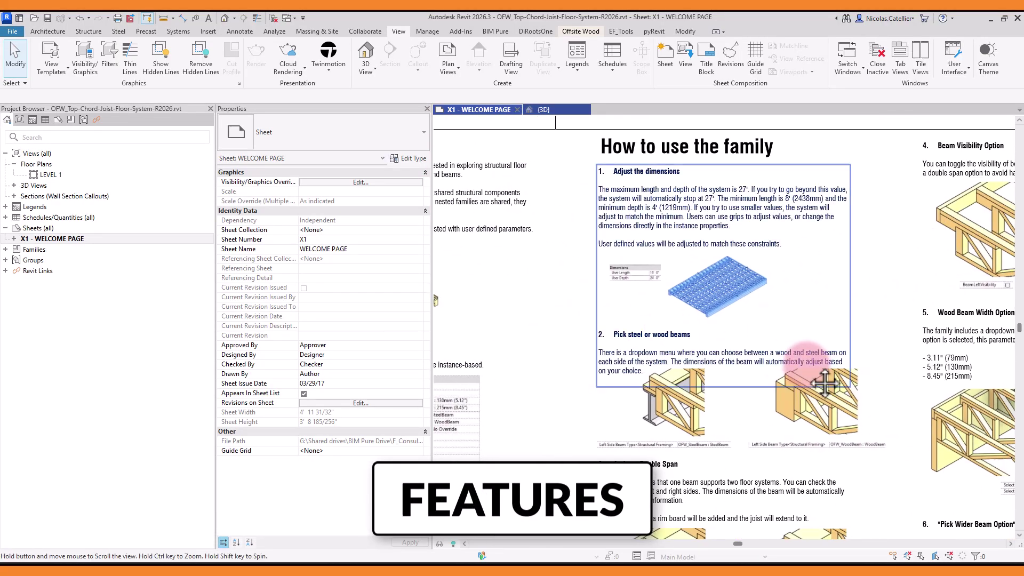
pyautogui.moveTo(813, 380)
pyautogui.mouseDown(button='middle')
pyautogui.moveTo(687, 330)
pyautogui.moveTo(434, 342)
pyautogui.moveTo(526, 354)
pyautogui.moveTo(521, 347)
pyautogui.mouseUp(button='middle')
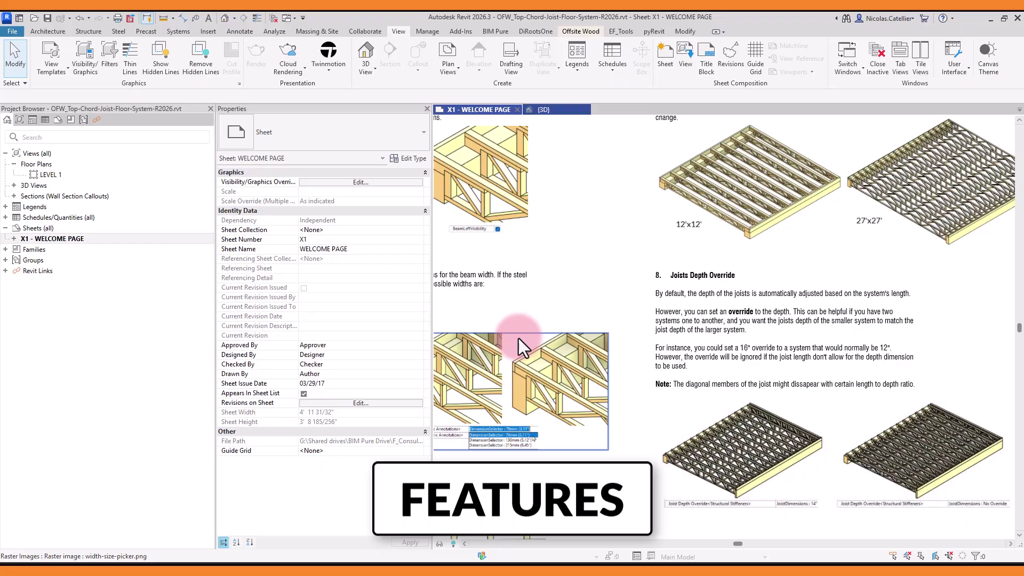
pyautogui.click(60, 238)
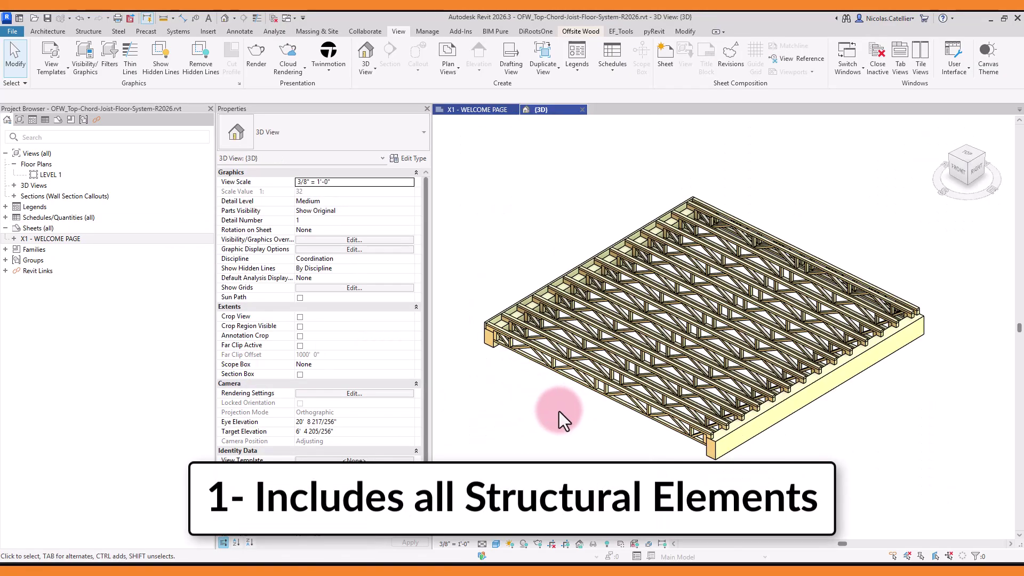
# Inspect the nested structural elements in the 3D view by individually selecting a front joist, the wood beam and the rear edge joist.
pyautogui.click(611, 379)
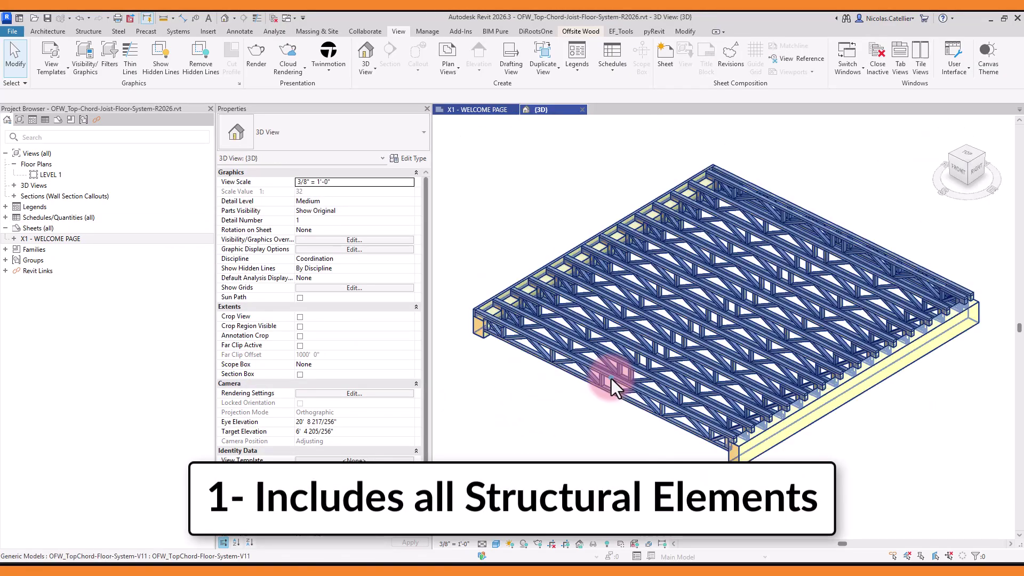
pyautogui.press('Tab')
pyautogui.click(623, 361)
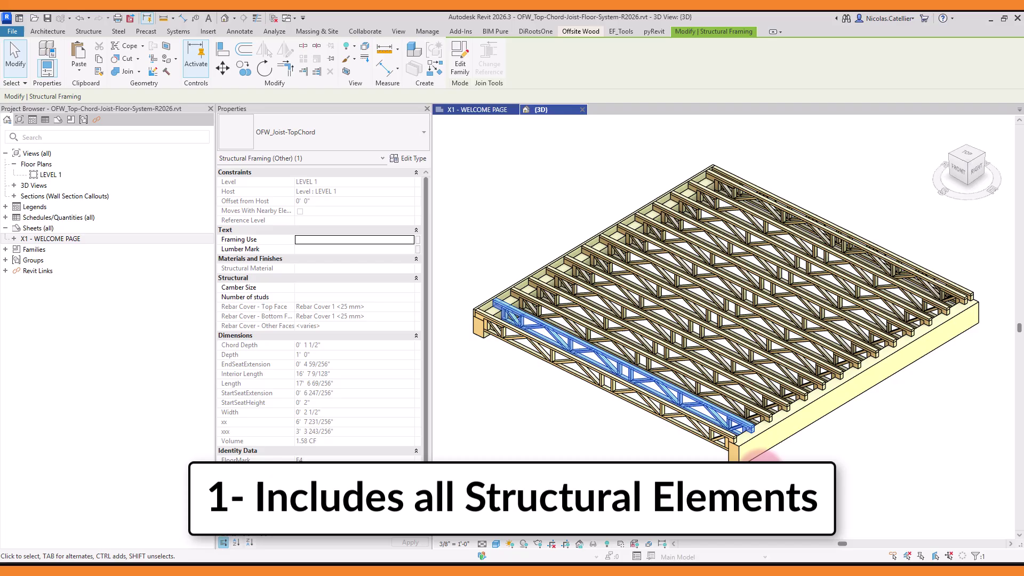
pyautogui.click(732, 457)
pyautogui.press('Tab')
pyautogui.click(734, 457)
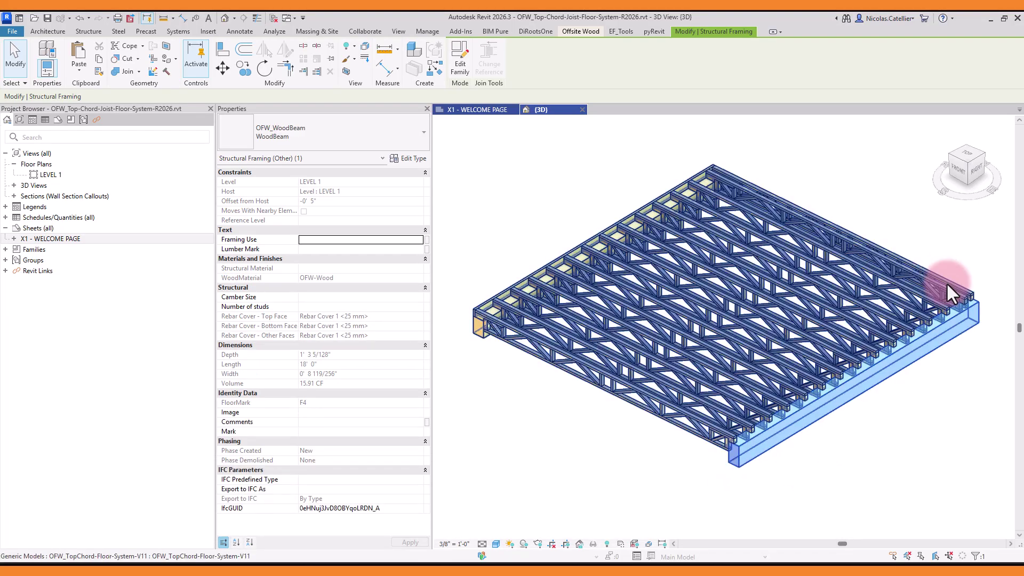
pyautogui.click(930, 271)
pyautogui.press('Tab')
pyautogui.click(930, 271)
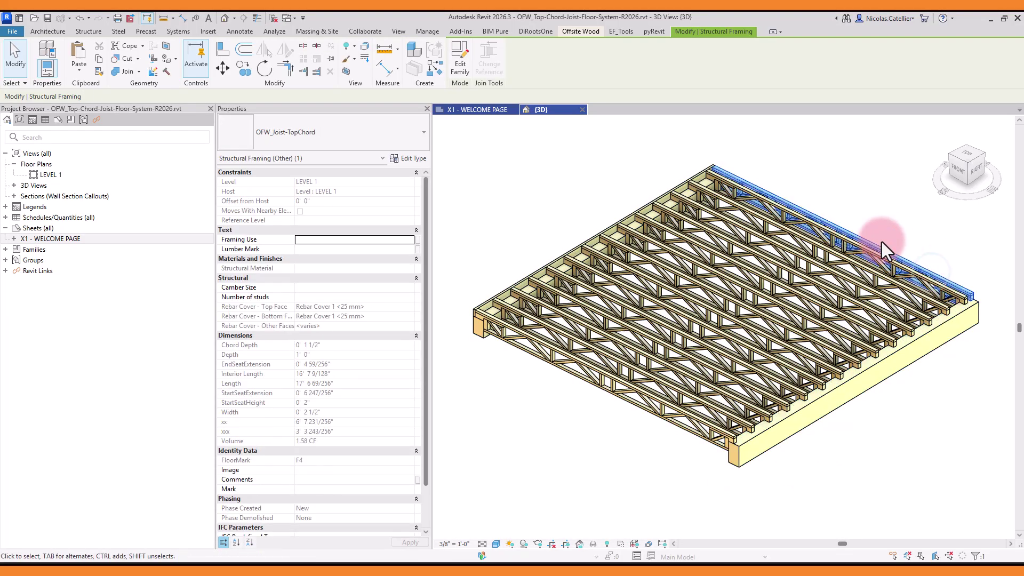
pyautogui.click(852, 166)
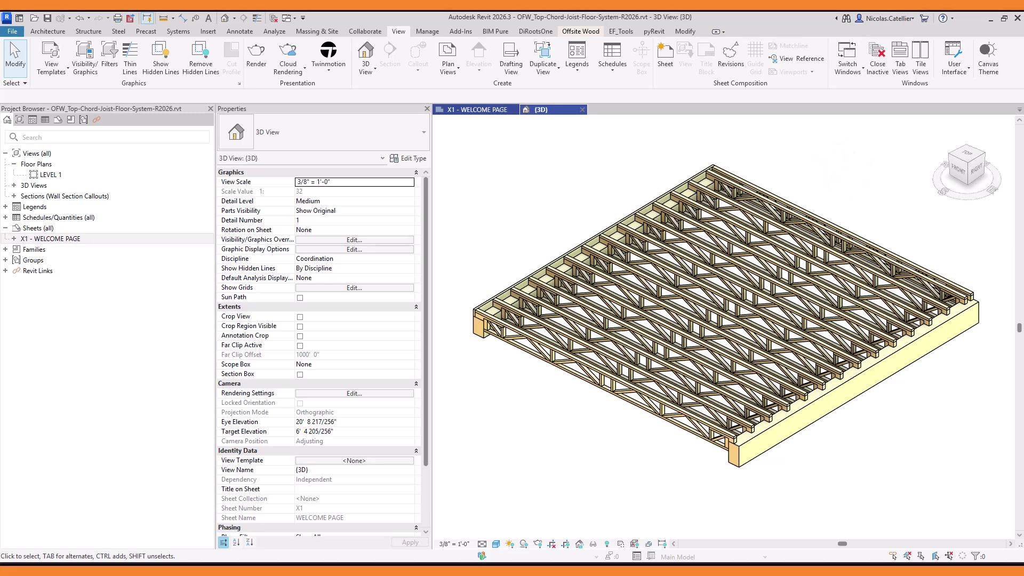
# Set the top chord floor system's User Depth to 26'.
pyautogui.click(582, 325)
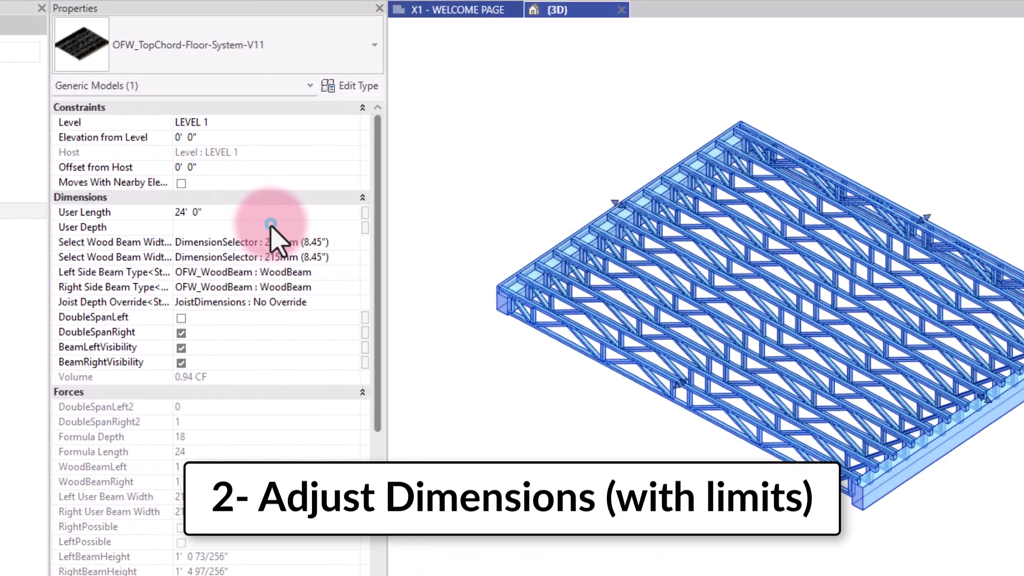
pyautogui.click(314, 238)
pyautogui.write('26')
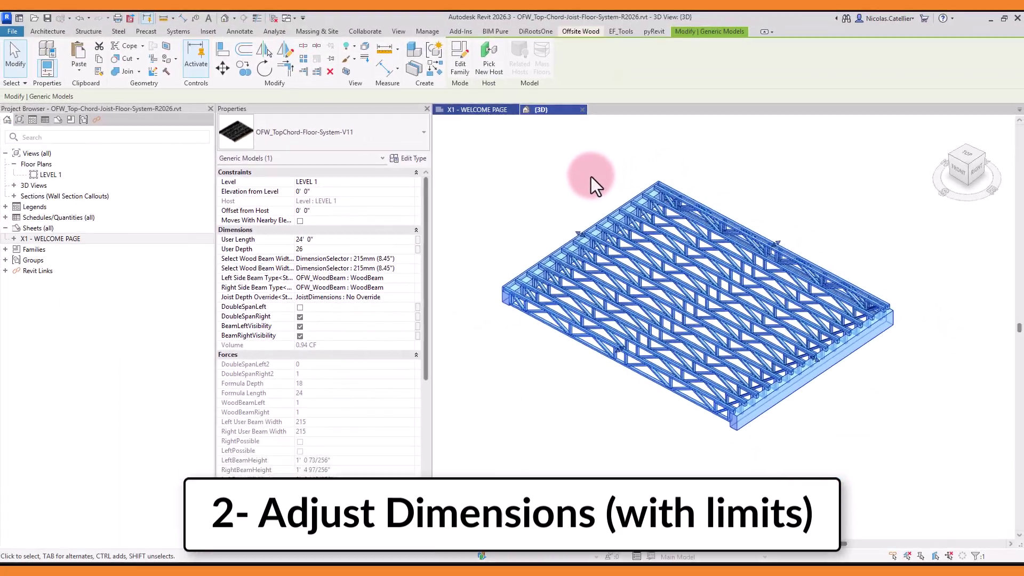
pyautogui.press('Return')
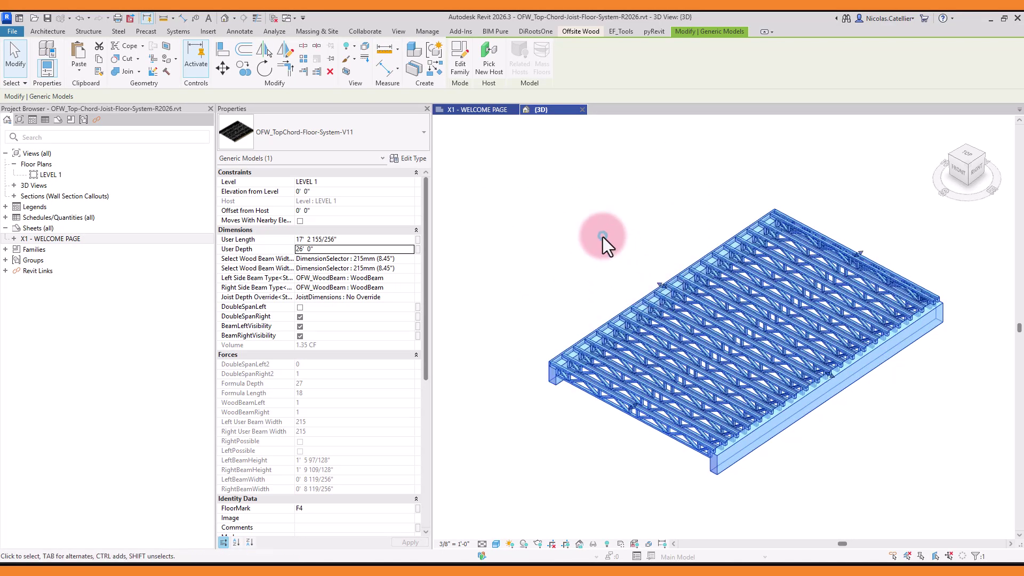
pyautogui.click(602, 237)
# Set the floor system's User Depth to 36' to test the maximum depth limit.
pyautogui.click(670, 283)
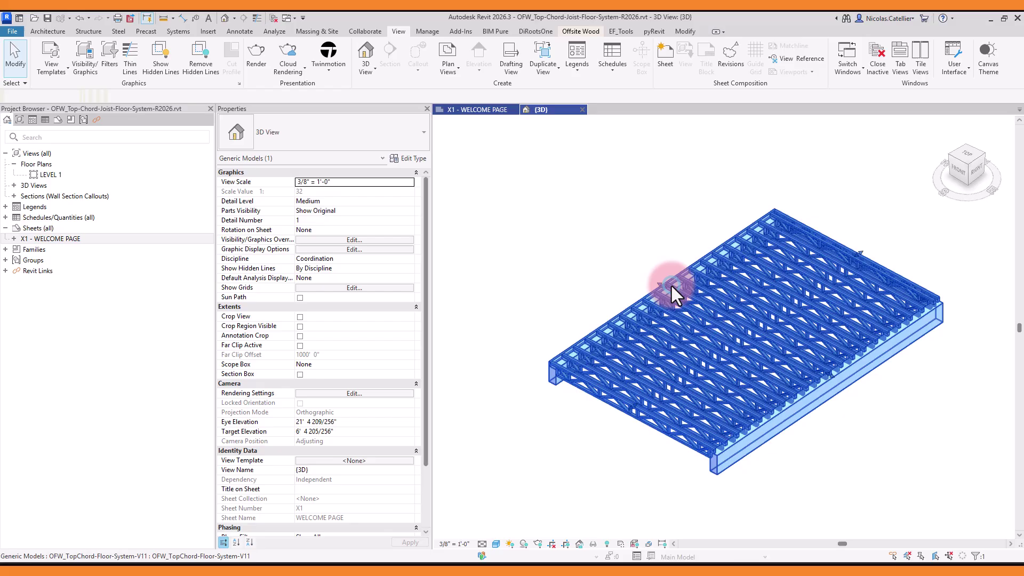
pyautogui.click(335, 247)
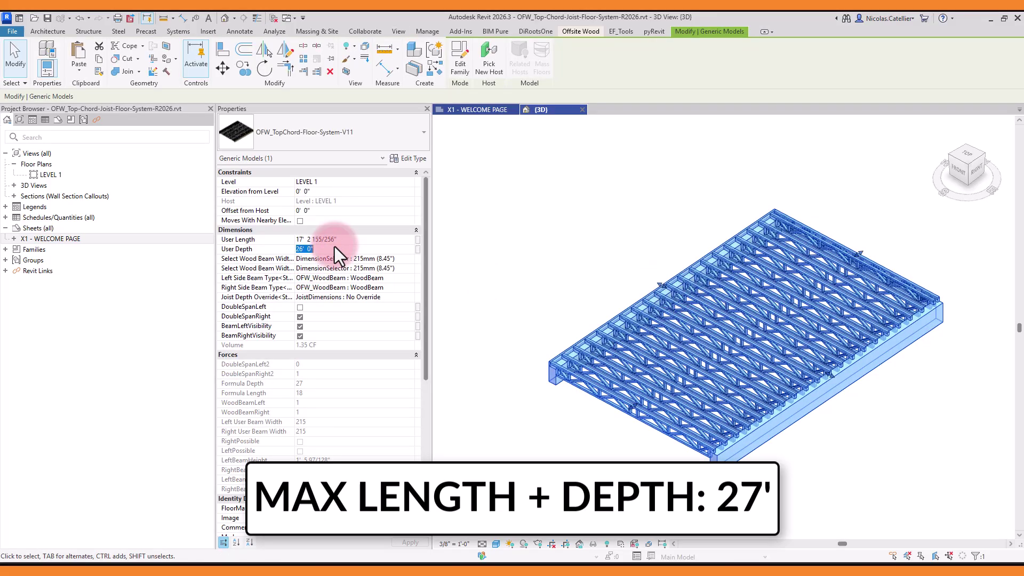
pyautogui.write('36')
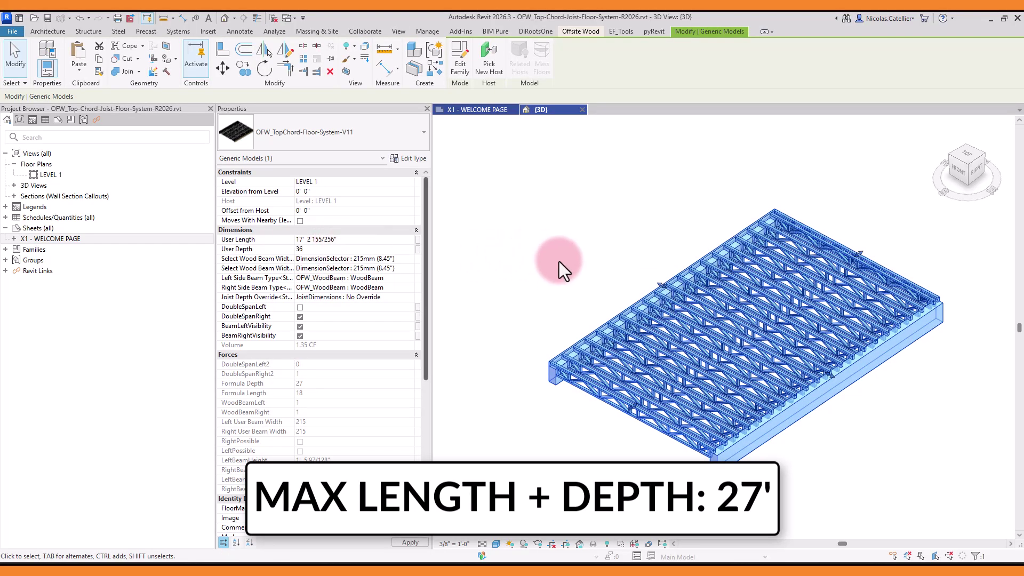
pyautogui.moveTo(558, 262)
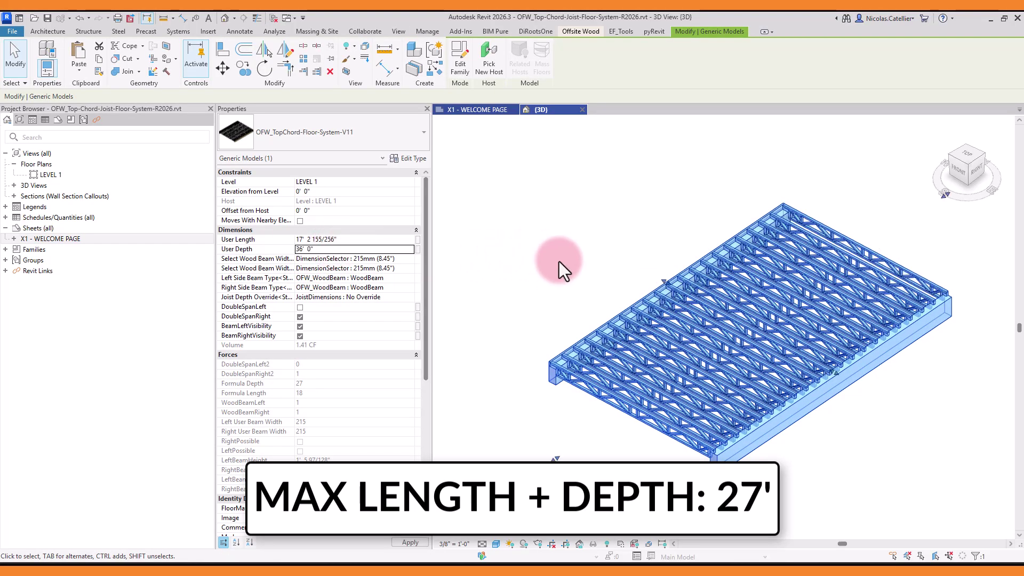
# Reduce the floor system's User Depth to 8'.
pyautogui.click(338, 250)
pyautogui.write('8')
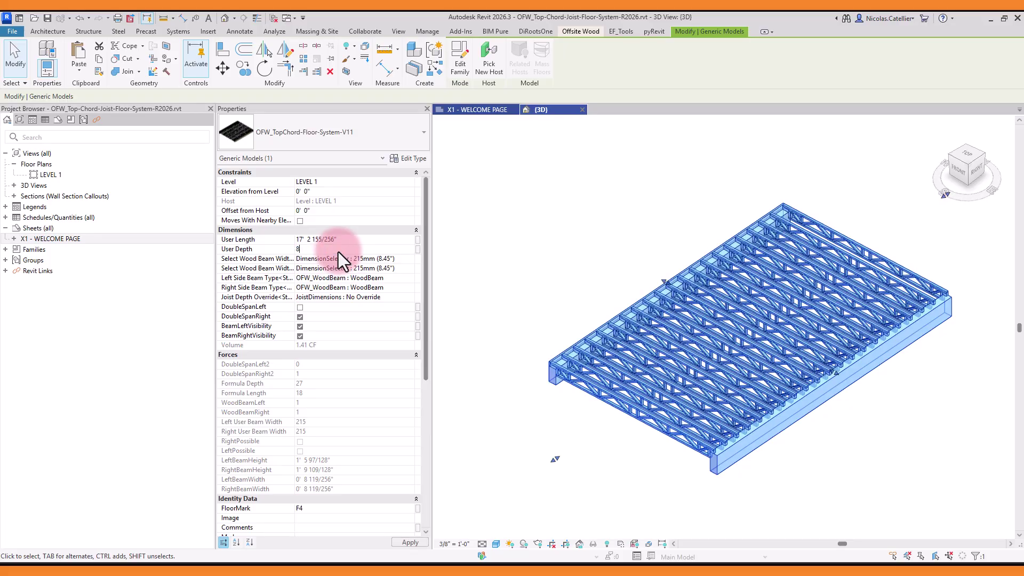
pyautogui.press('Return')
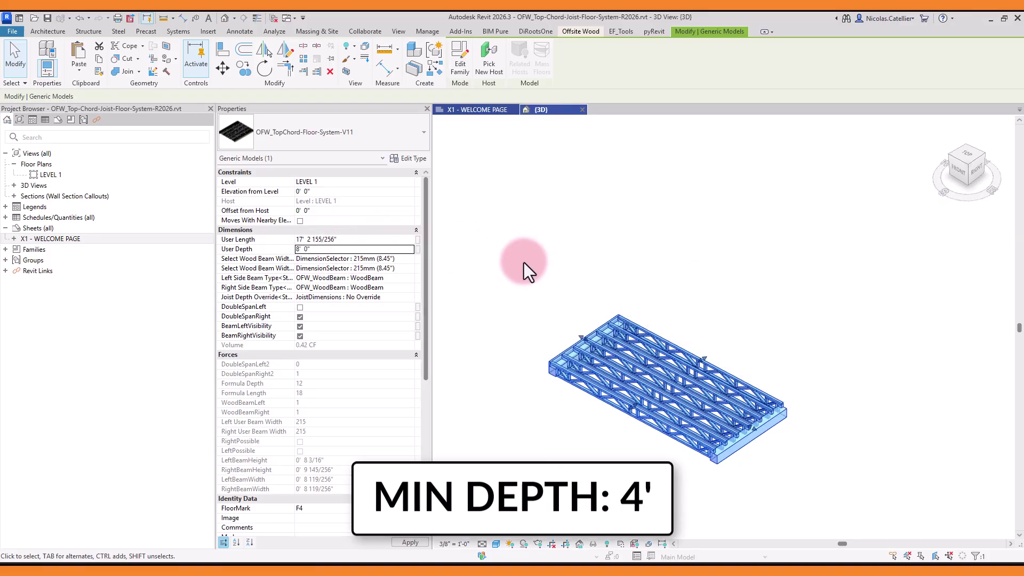
# Set the floor system's User Depth to 4' and its User Length to 10'.
pyautogui.click(325, 248)
pyautogui.write('4')
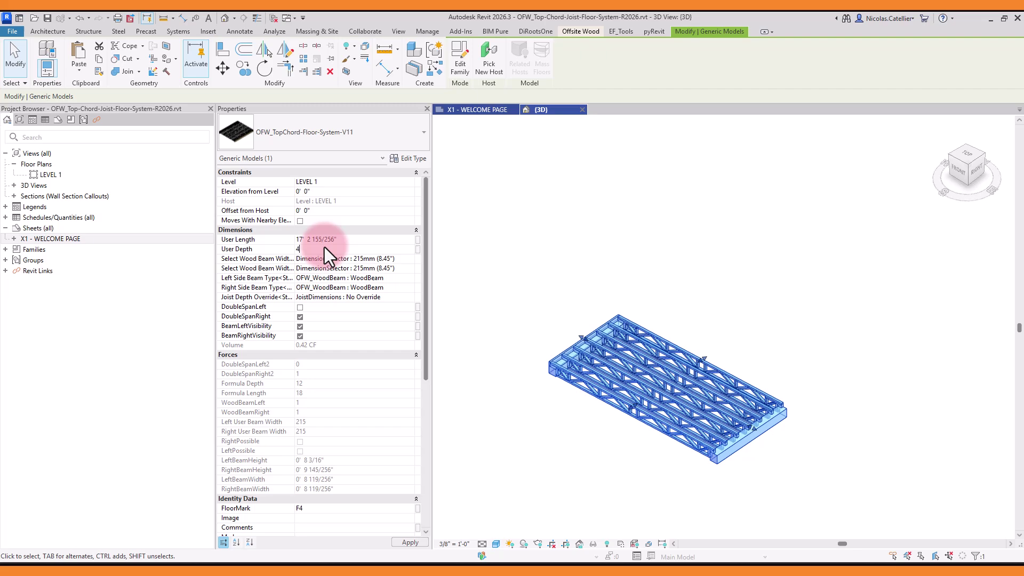
pyautogui.click(374, 238)
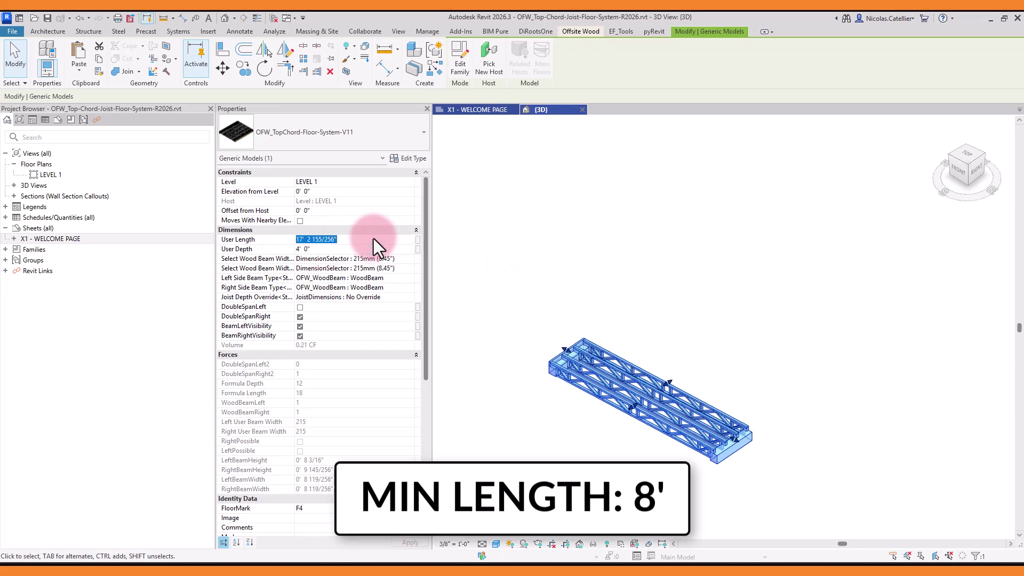
pyautogui.write('10')
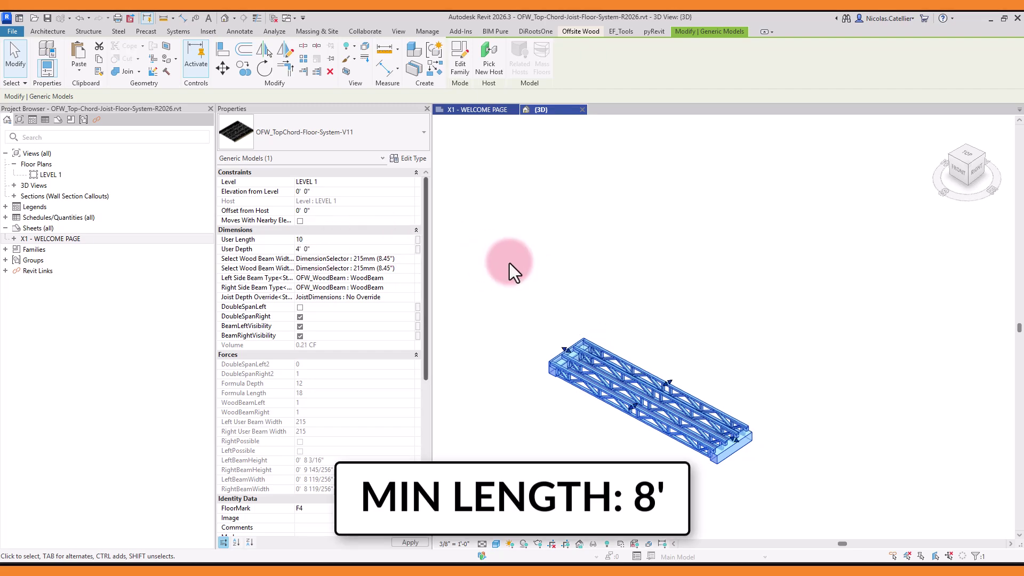
pyautogui.press('Return')
pyautogui.click(510, 264)
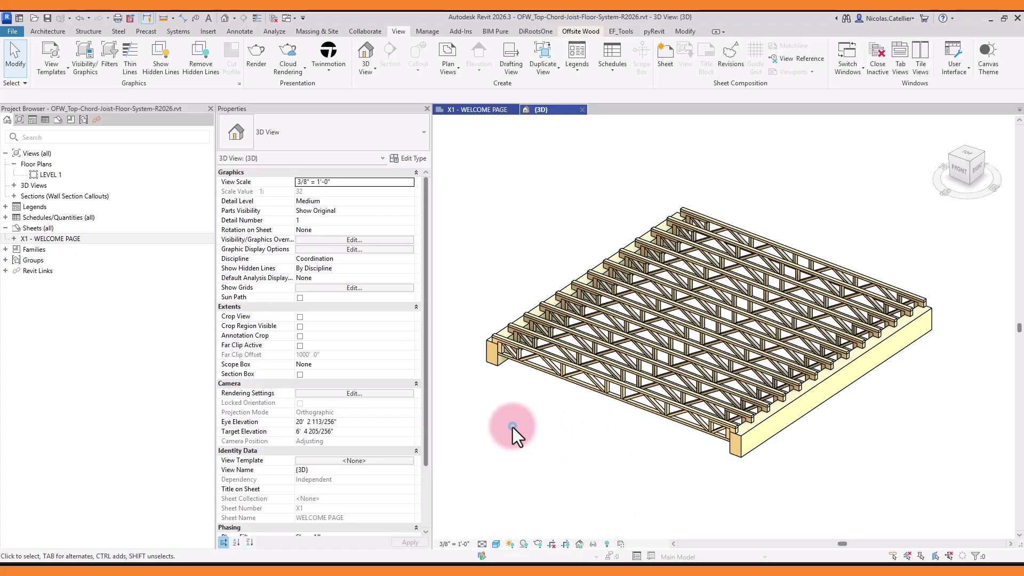
# Change the floor system's Left Side Beam Type to OFW_SteelBeam : SteelBeam.
pyautogui.click(529, 358)
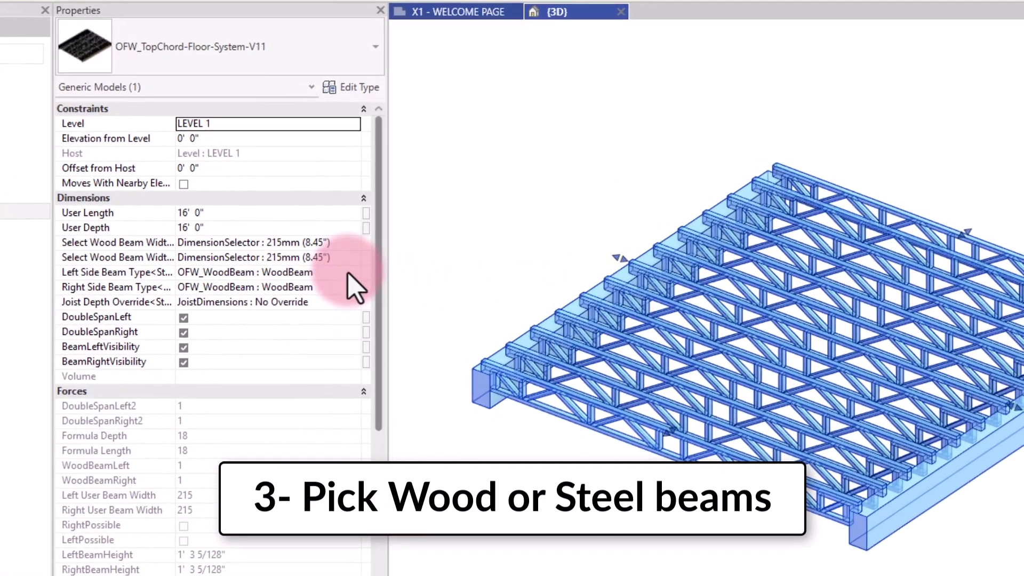
pyautogui.click(410, 278)
pyautogui.click(292, 312)
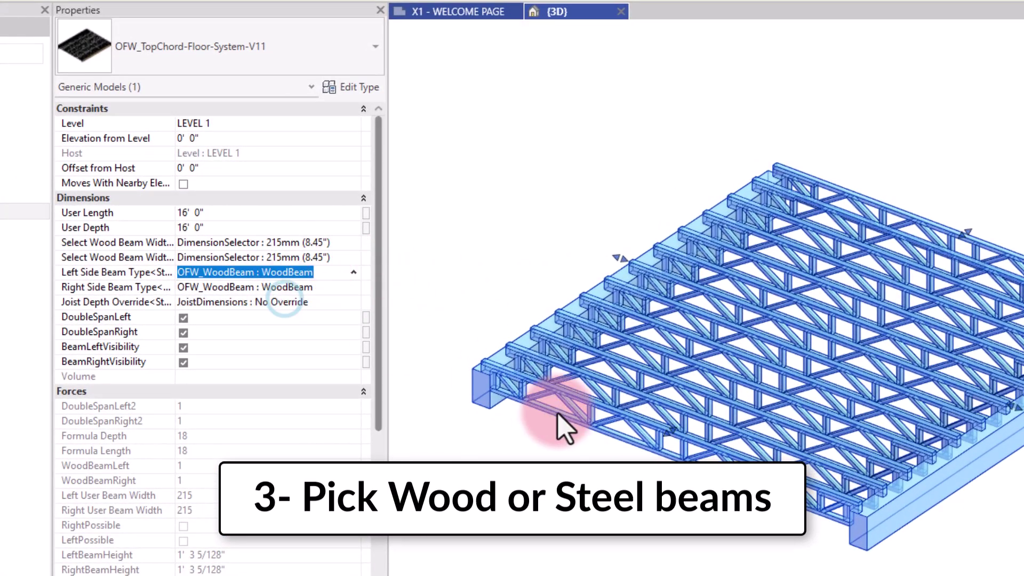
pyautogui.press('Up')
pyautogui.click(458, 320)
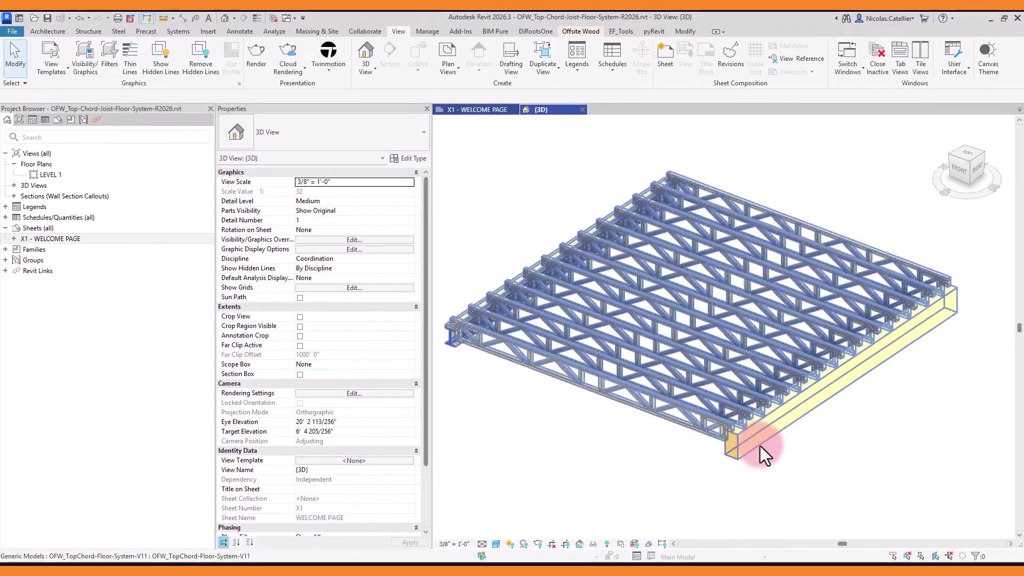
# Change the floor system's Right Side Beam Type to OFW_SteelBeam : SteelBeam.
pyautogui.scroll(3, 760, 446)
pyautogui.click(735, 447)
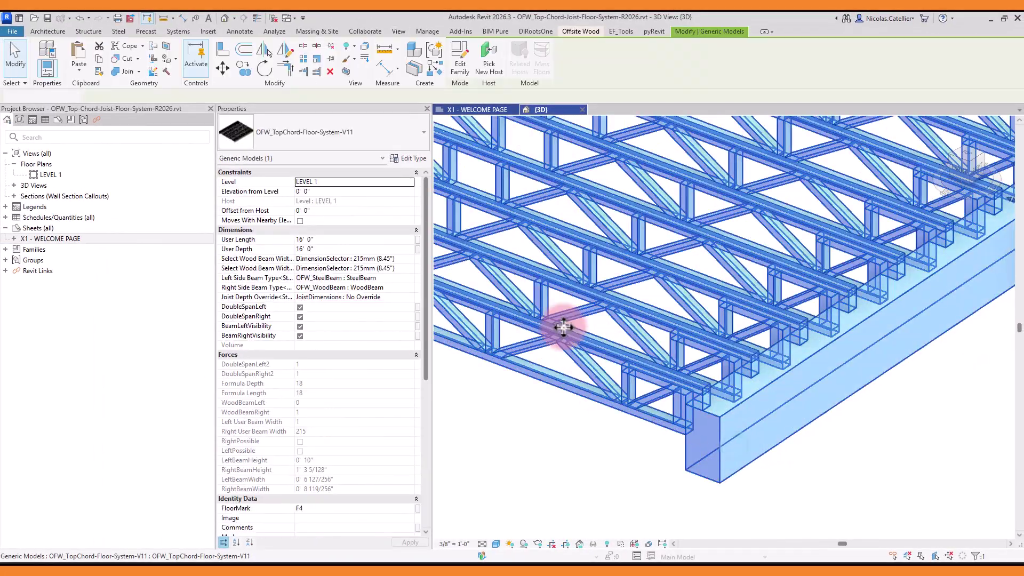
pyautogui.click(411, 289)
pyautogui.click(411, 289)
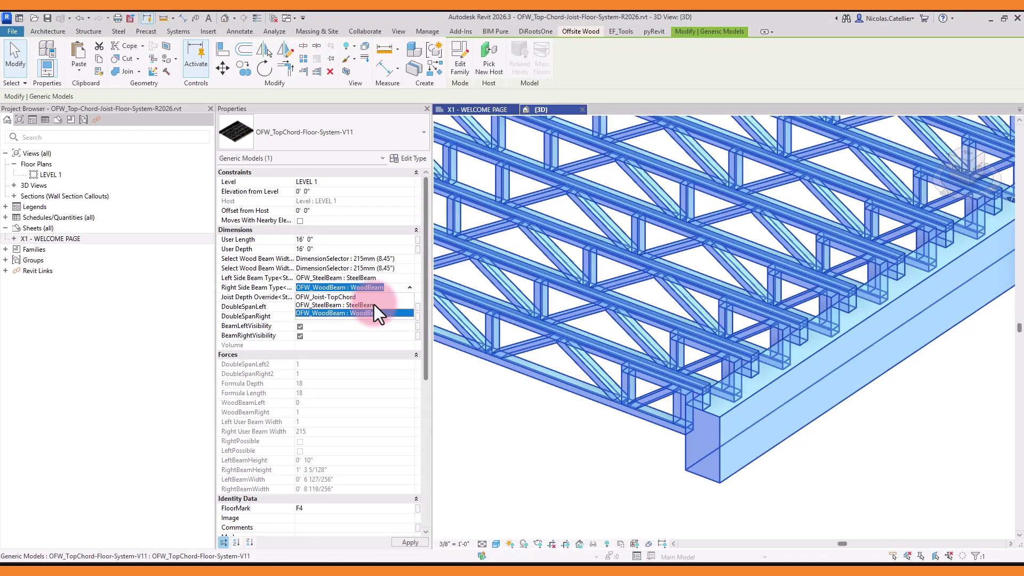
pyautogui.click(374, 305)
pyautogui.click(657, 464)
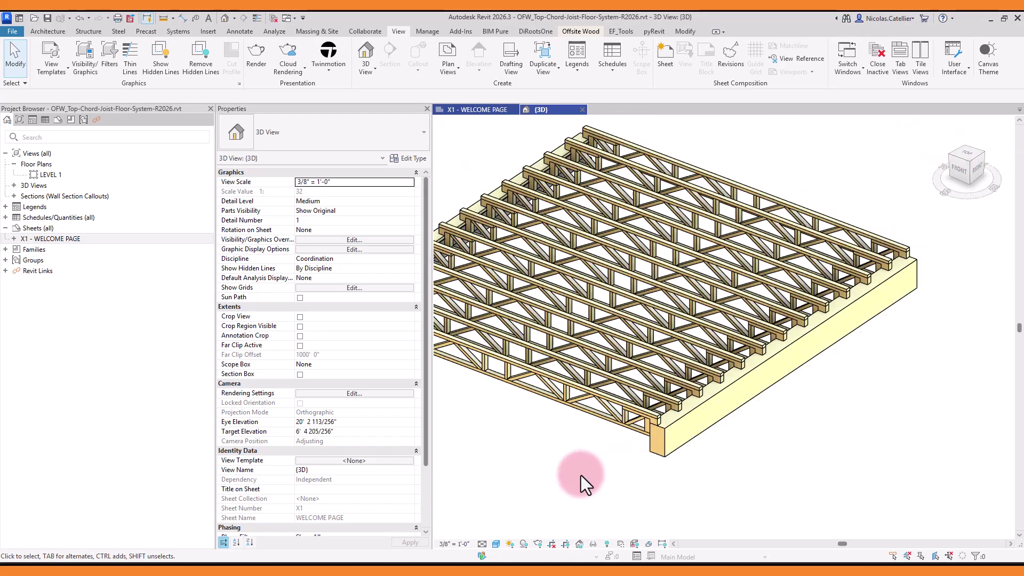
pyautogui.click(581, 474)
# Set the floor system's right wood beam width to DimensionSelector : 130mm (5.12").
pyautogui.click(677, 439)
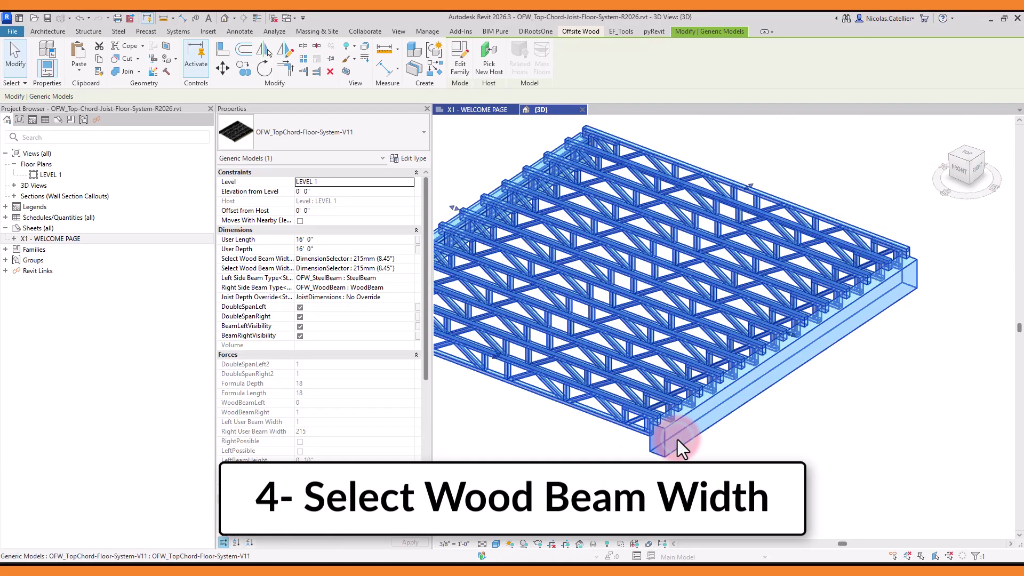
pyautogui.click(408, 268)
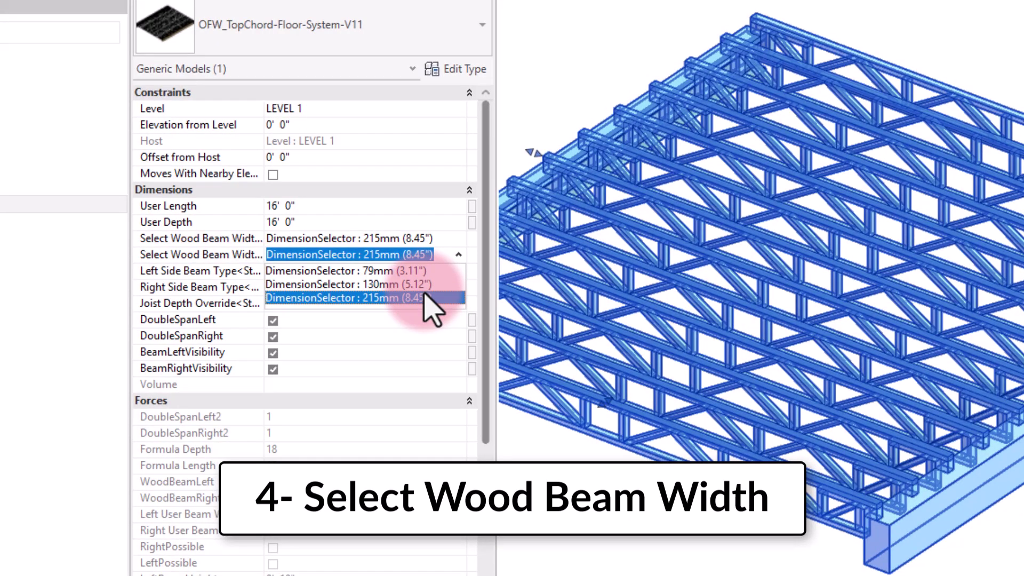
pyautogui.click(419, 285)
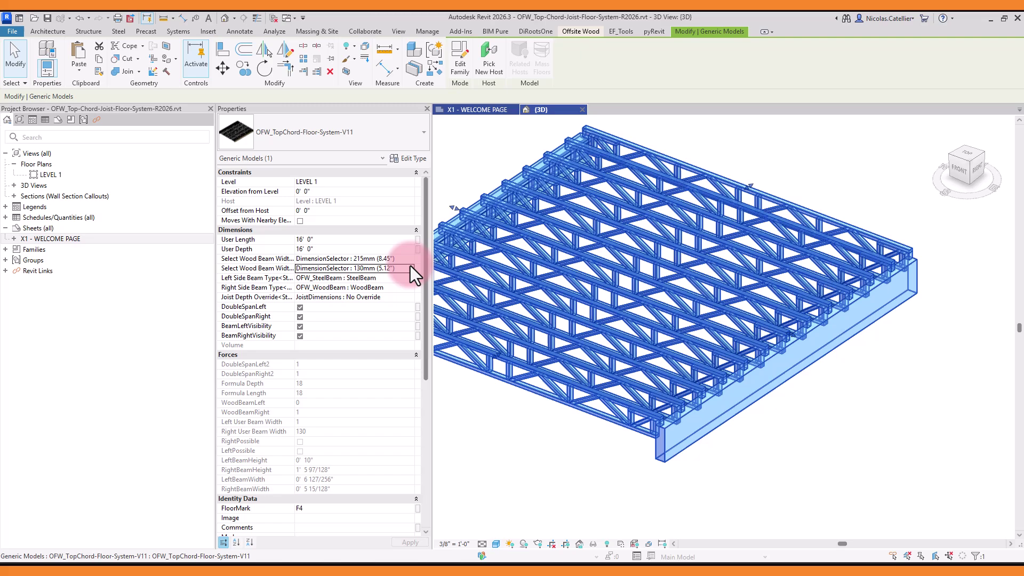
# Set the floor system's right wood beam width to DimensionSelector : 79mm (3.11").
pyautogui.click(410, 268)
pyautogui.click(382, 277)
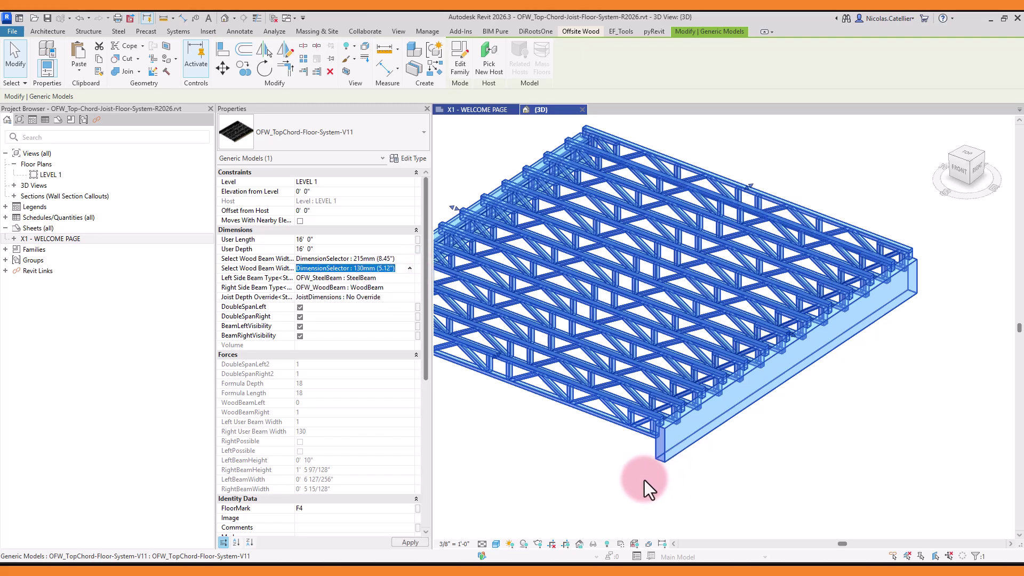
pyautogui.click(642, 479)
pyautogui.scroll(8, 578, 463)
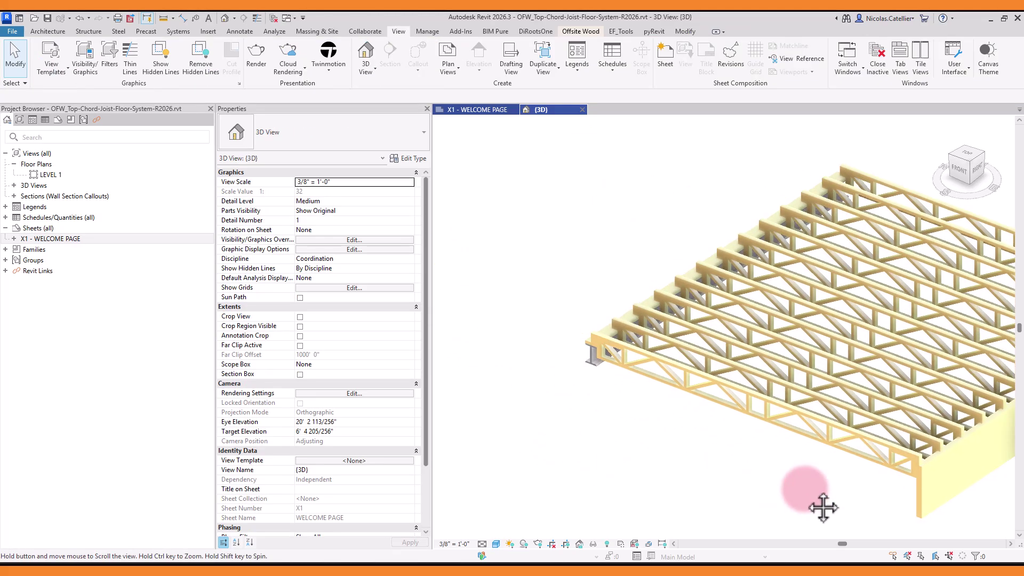
# Select the floor system and set its left wood beam width to DimensionSelector : 79mm (3.11").
pyautogui.click(600, 325)
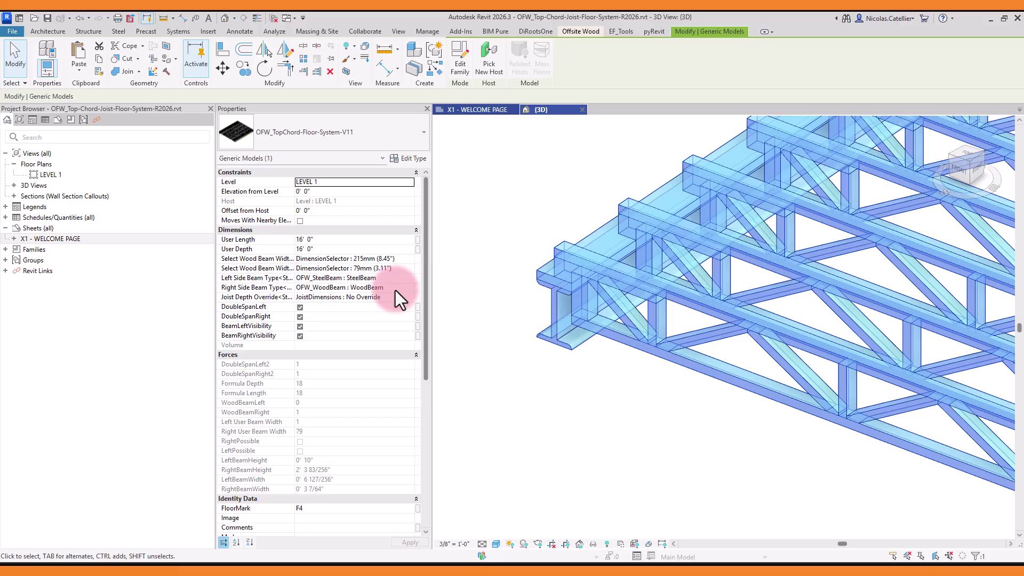
pyautogui.click(406, 260)
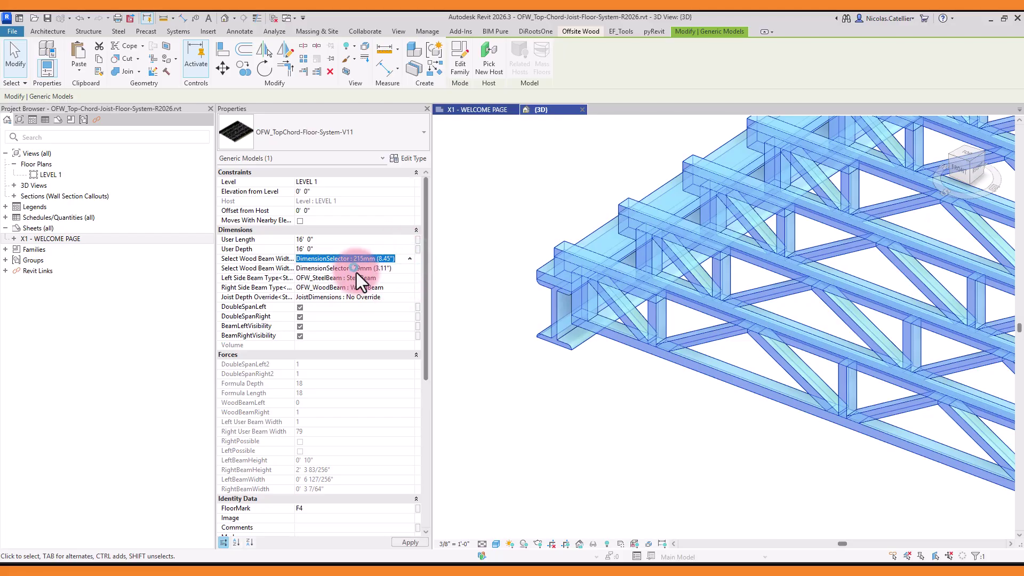
pyautogui.click(356, 273)
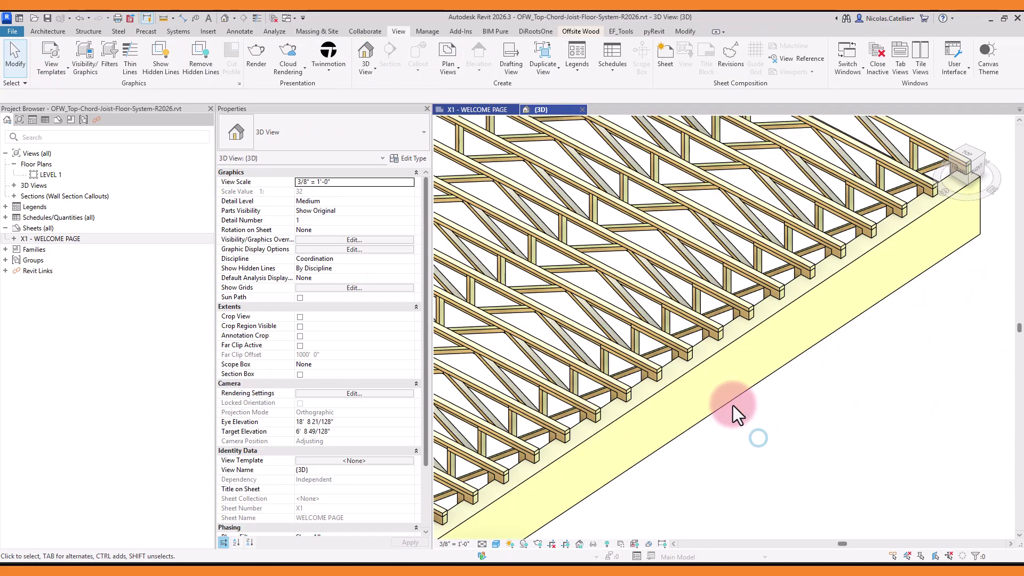
pyautogui.click(733, 406)
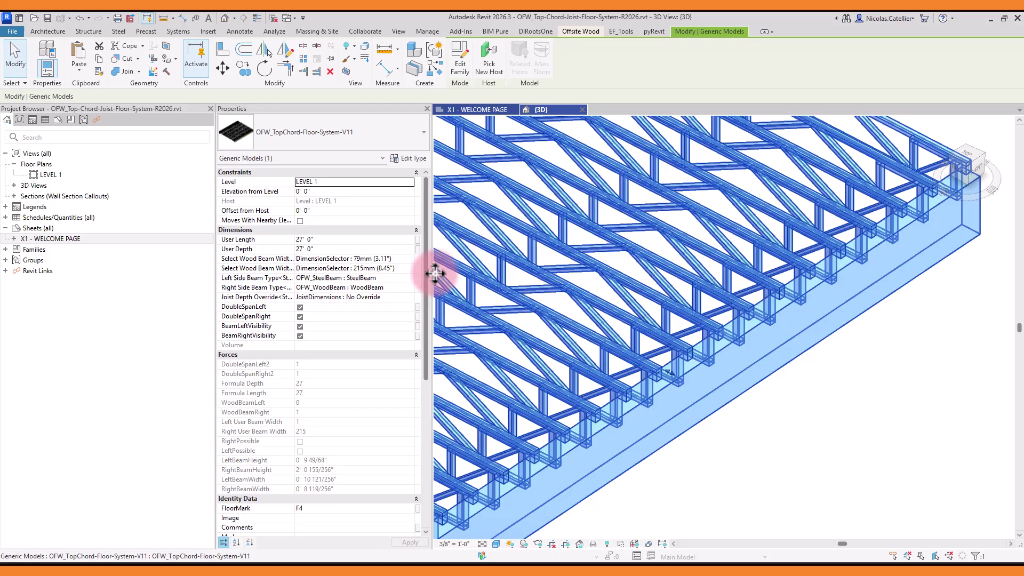
# Try a narrower right wood beam for the 27' by 27' floor system and inspect the joist ends along that side.
pyautogui.click(412, 268)
pyautogui.click(408, 260)
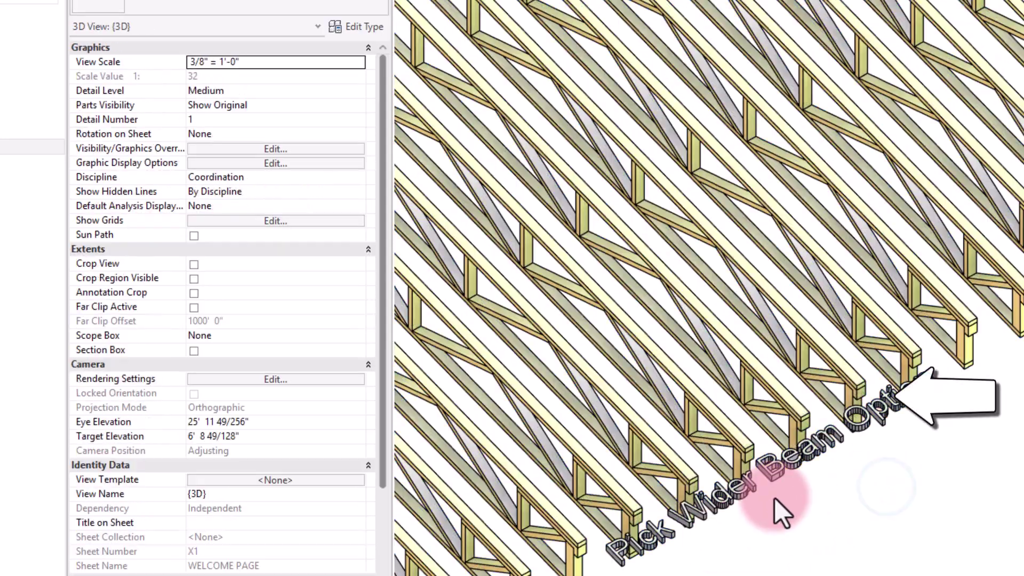
pyautogui.moveTo(817, 467); pyautogui.dragTo(811, 240, button='middle')
pyautogui.click(903, 334)
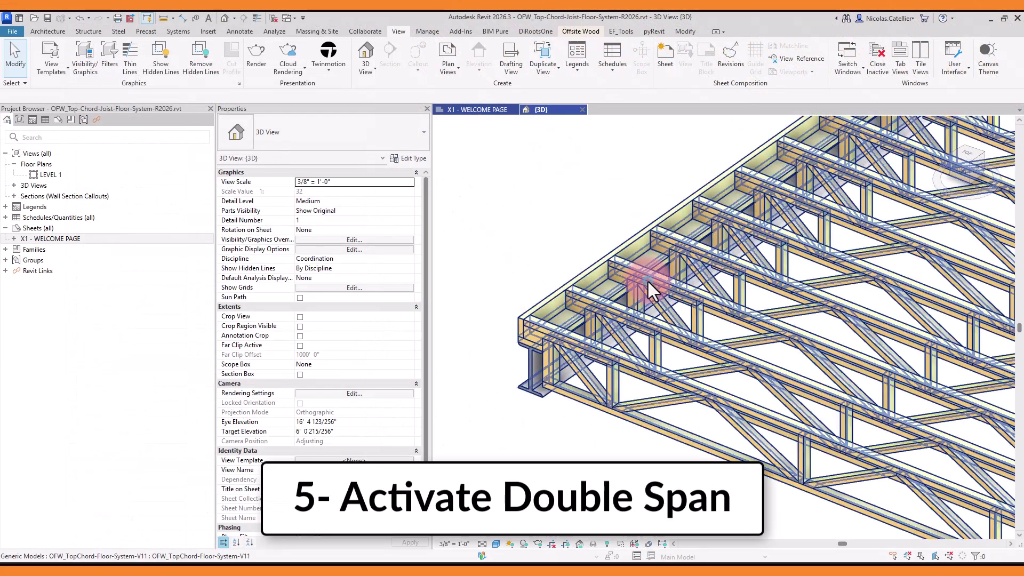
# Enable DoubleSpanLeft for the 24' by 22' floor system and clear the selection.
pyautogui.click(648, 281)
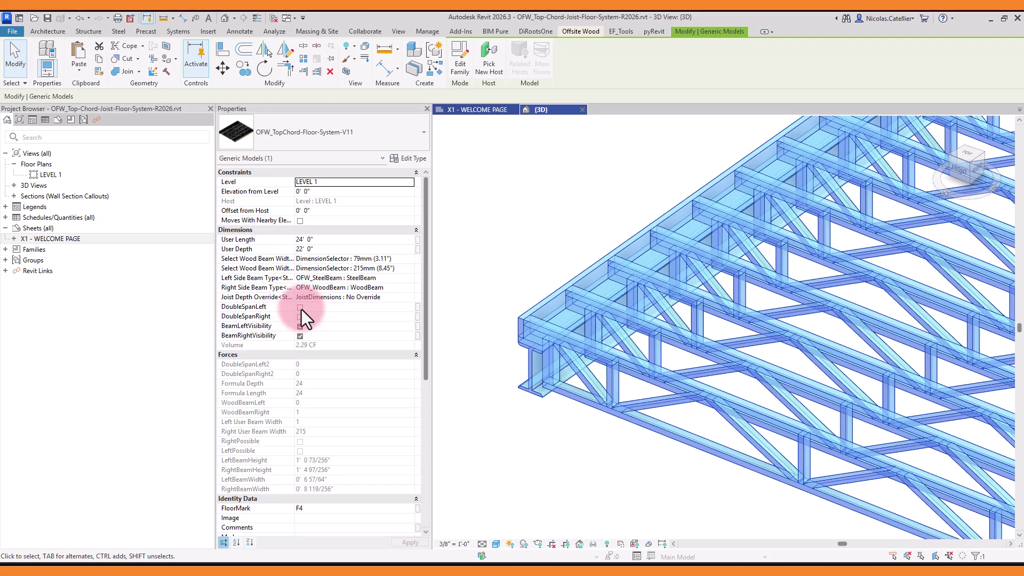
pyautogui.click(300, 308)
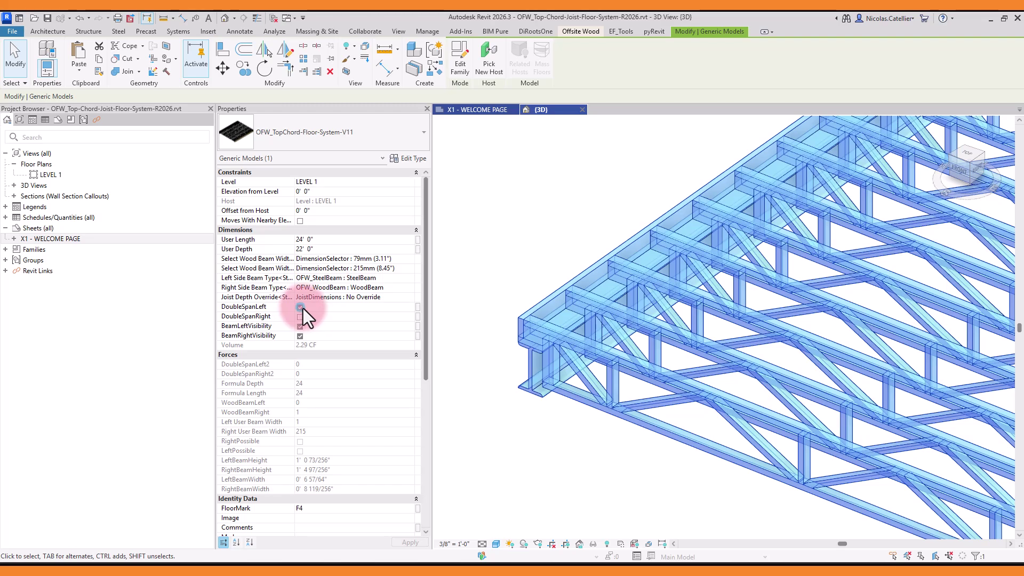
pyautogui.click(520, 417)
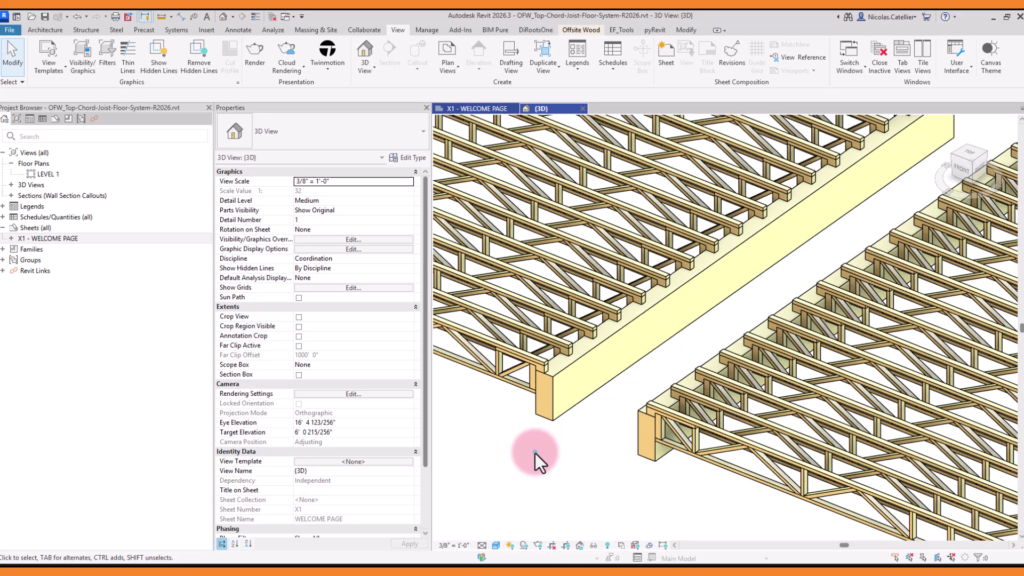
pyautogui.click(535, 454)
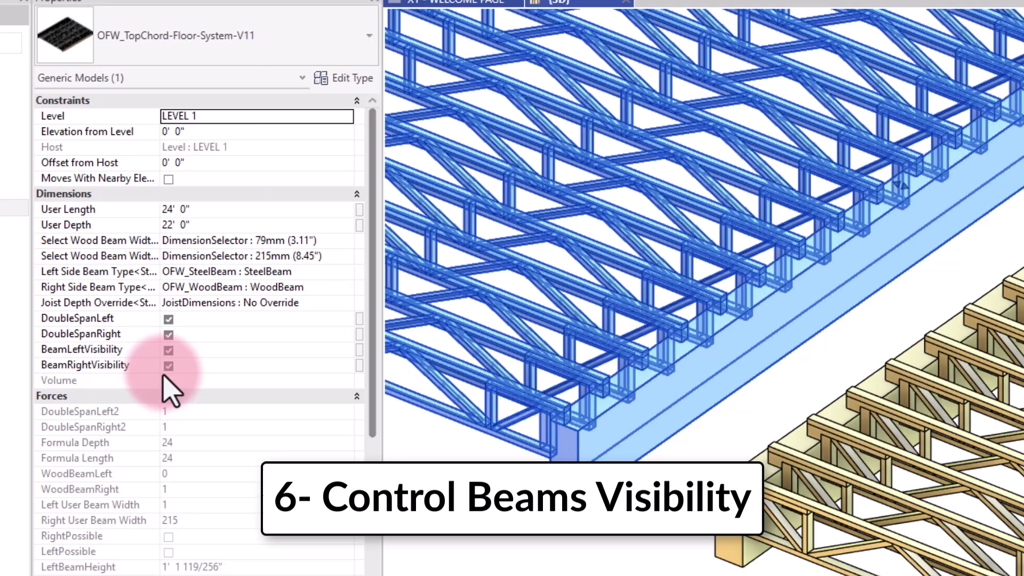
# Turn off BeamRightVisibility for the floor system adjoining the second one, and leave the Align command.
pyautogui.click(168, 366)
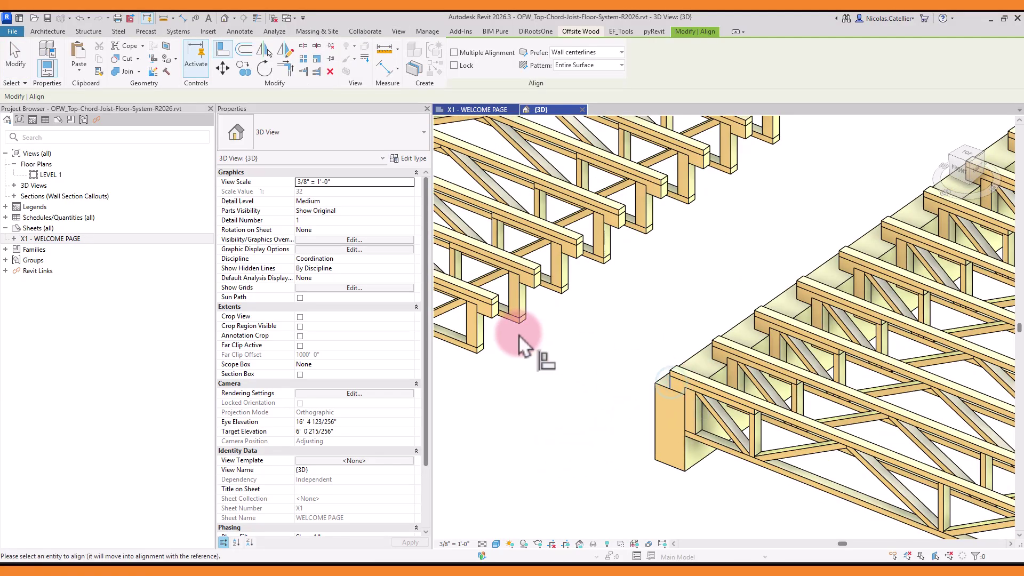
pyautogui.scroll(-8, 493, 322)
pyautogui.press('Escape')
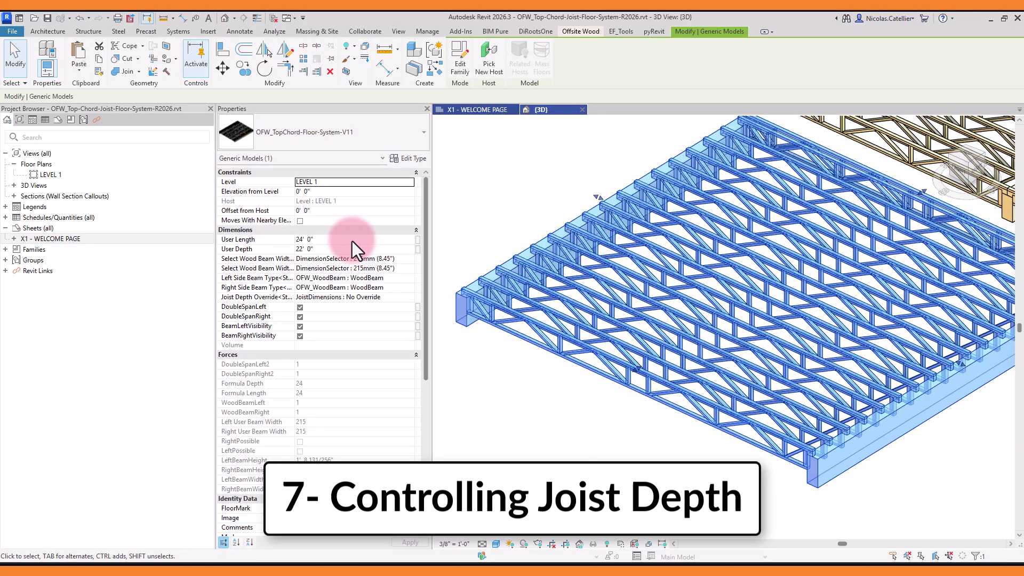
# Set the User Length of the floor system with wood beams on both sides to 13'.
pyautogui.click(352, 241)
pyautogui.write('13')
pyautogui.click(597, 450)
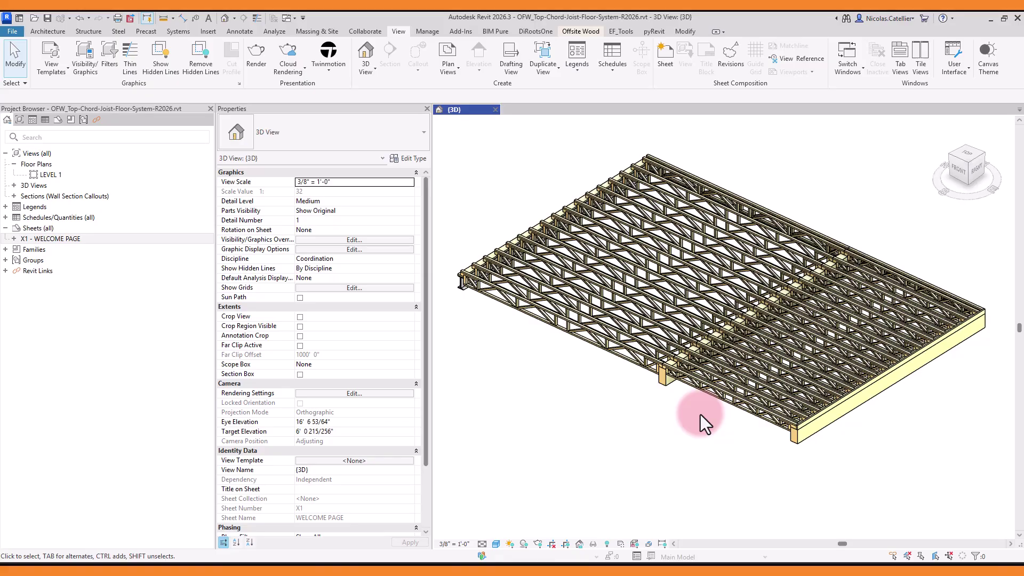
# Set the Joist Depth Override of the shorter-span floor system to JoistDimensions : 14".
pyautogui.scroll(5, 660, 377)
pyautogui.scroll(-5, 655, 391)
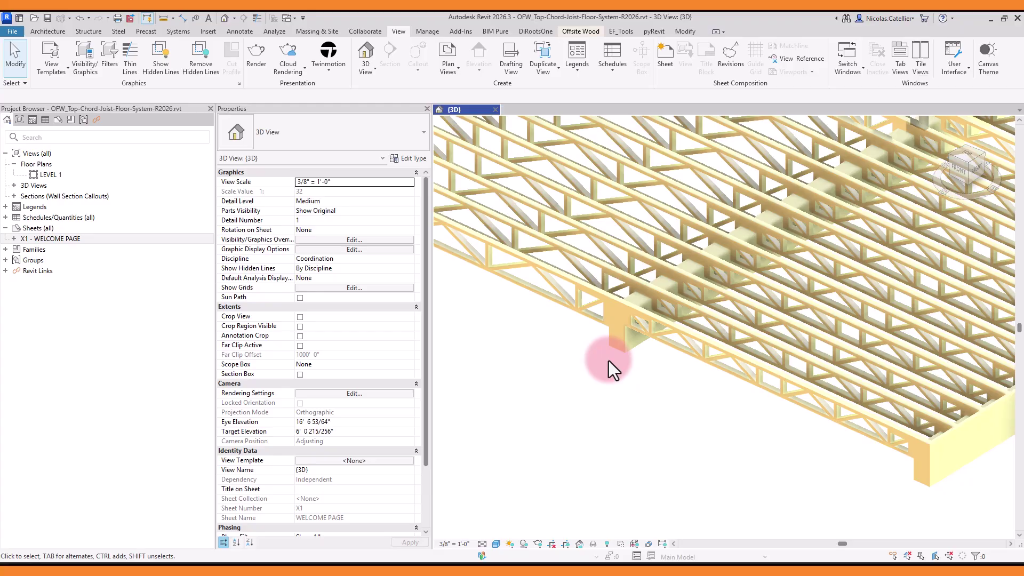
pyautogui.click(700, 337)
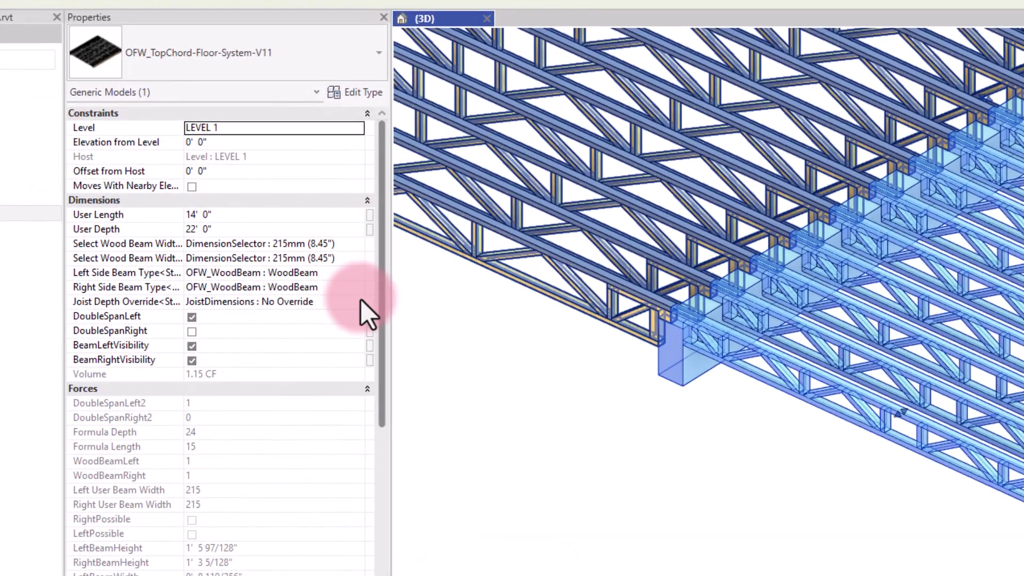
pyautogui.click(406, 296)
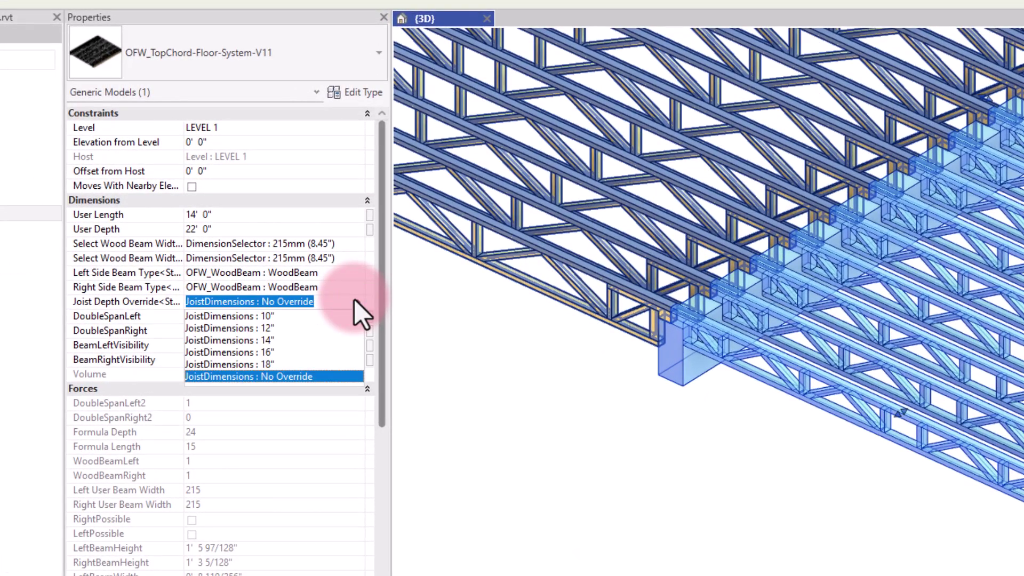
pyautogui.click(268, 341)
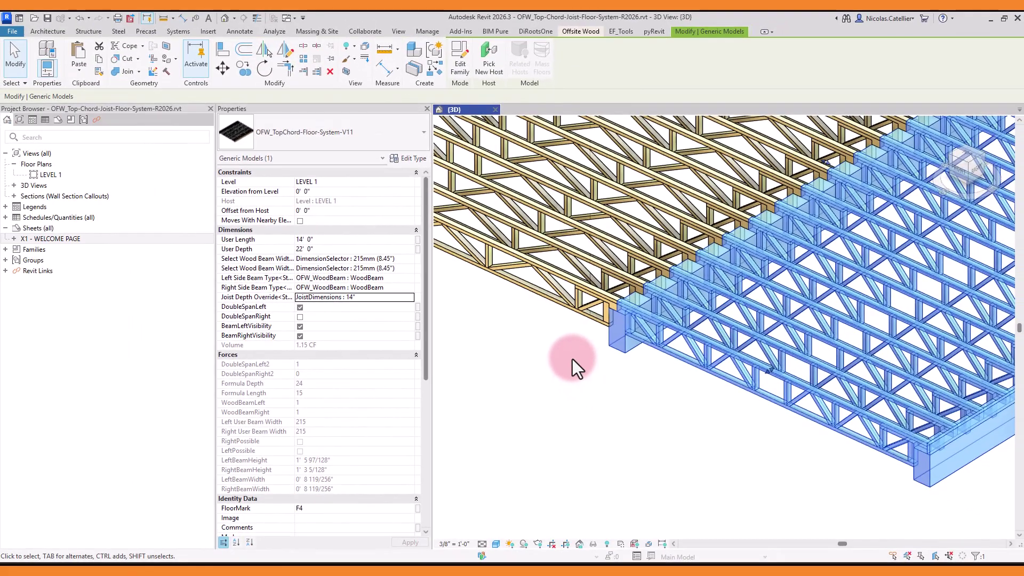
pyautogui.click(572, 359)
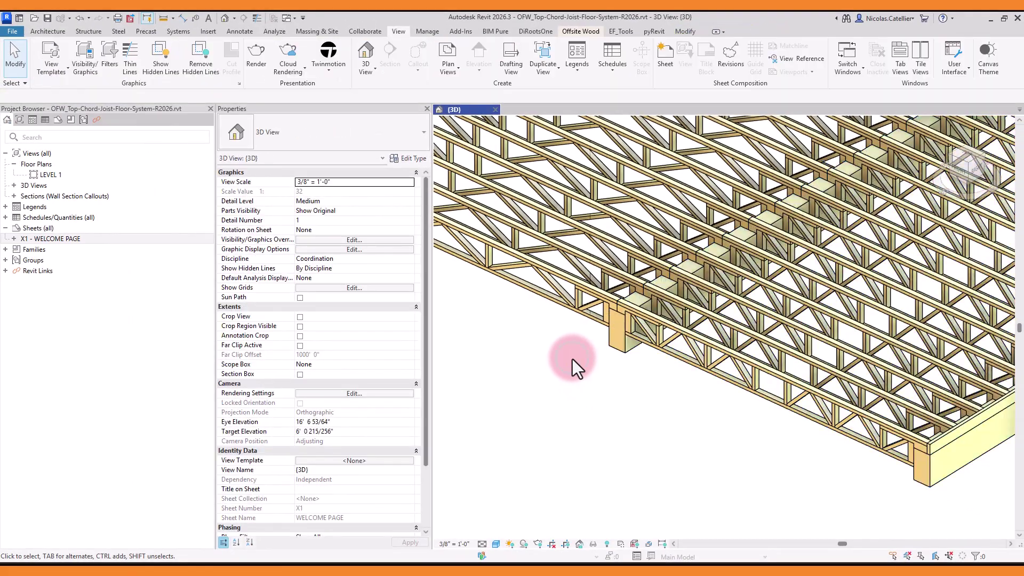
# Set the FloorMark of the longer-span floor system with the steel left beam to F22.
pyautogui.scroll(-1, 568, 368)
pyautogui.moveTo(569, 367); pyautogui.dragTo(628, 387, button='middle')
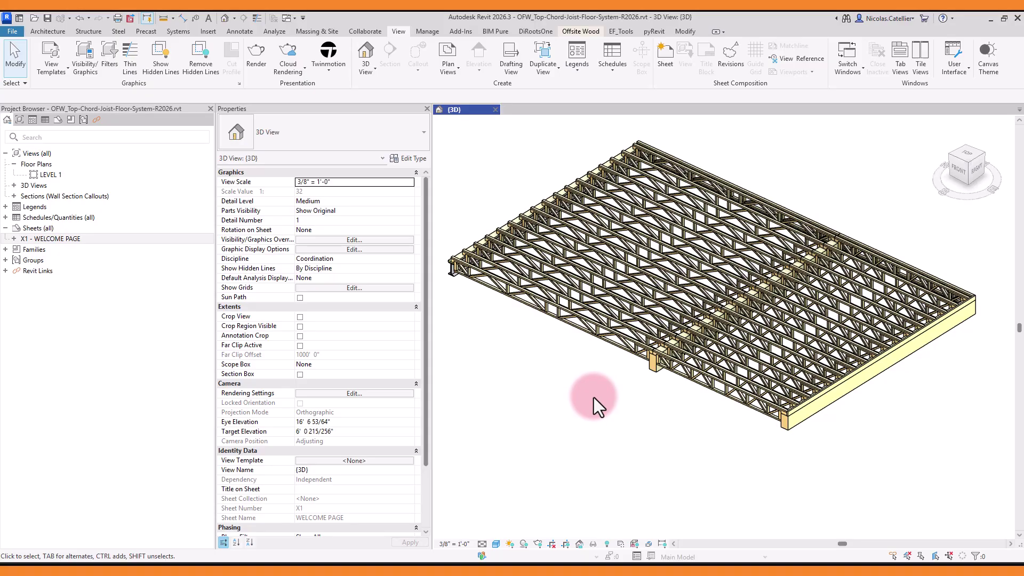
pyautogui.moveTo(594, 398); pyautogui.dragTo(636, 385, button='middle')
pyautogui.click(632, 312)
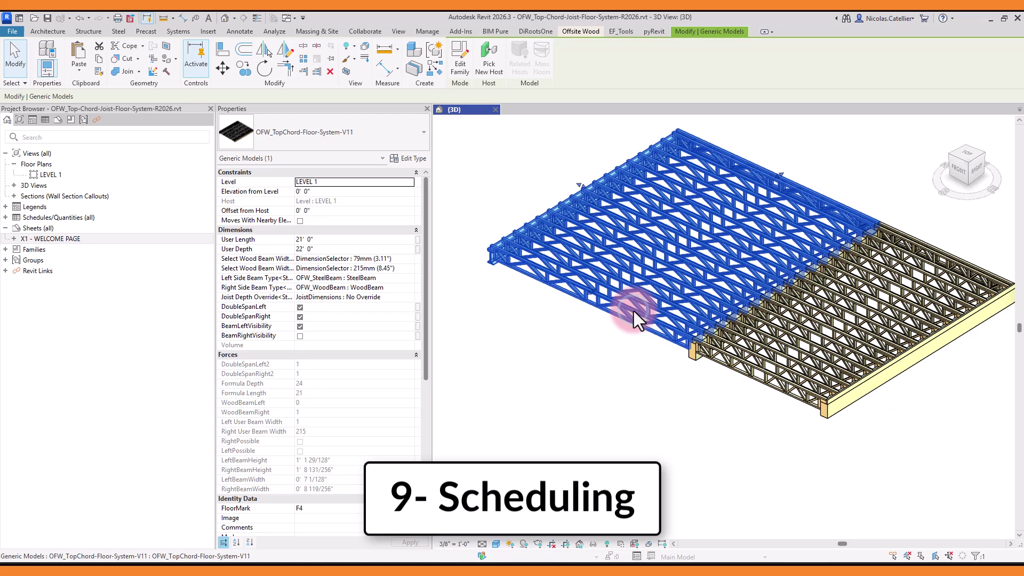
pyautogui.click(321, 513)
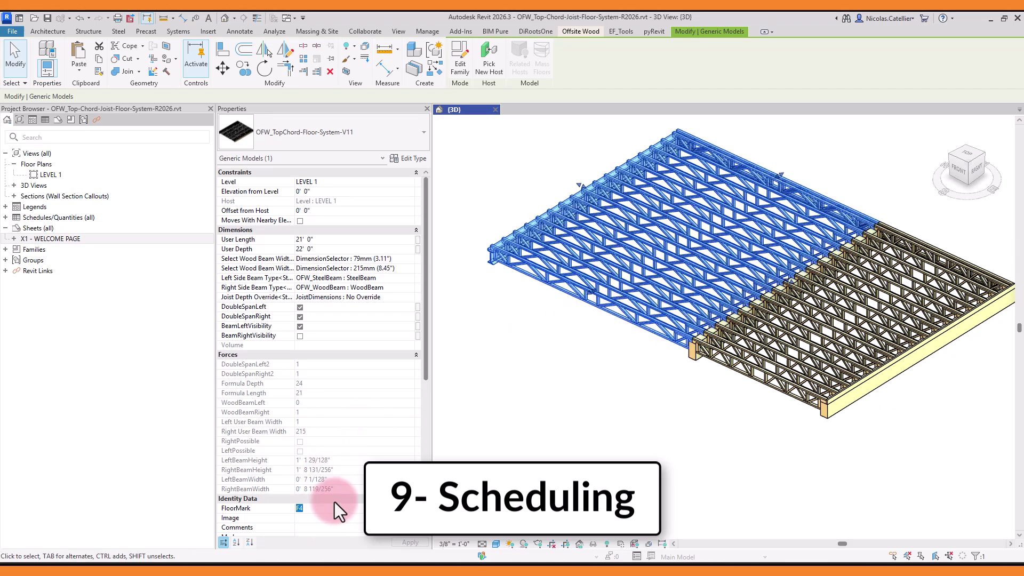
pyautogui.scroll(-7, 335, 502)
pyautogui.write('F22')
pyautogui.press('Tab')
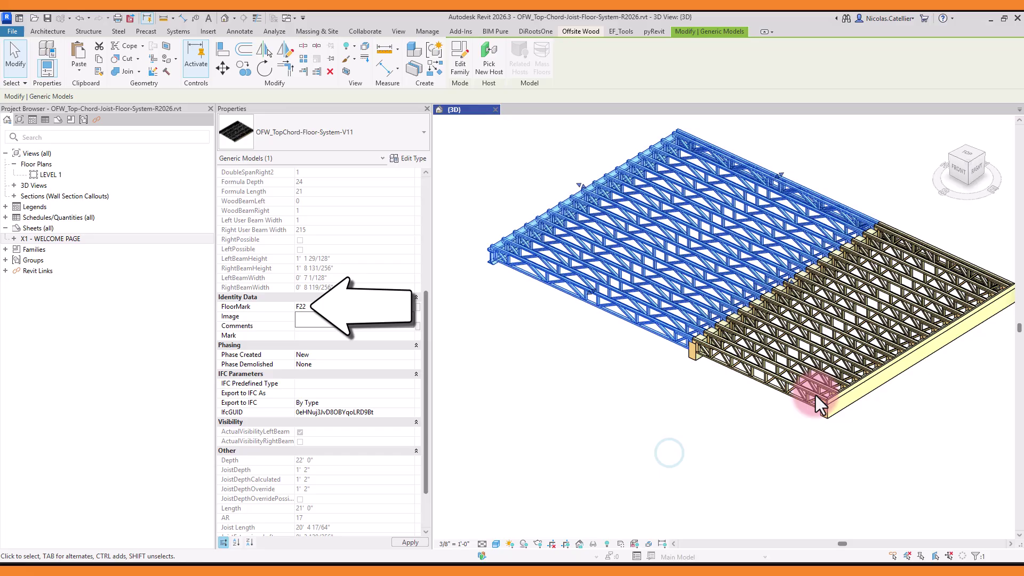
# Set the FloorMark of the adjoining shorter-span floor system to F23.
pyautogui.click(831, 386)
pyautogui.click(322, 307)
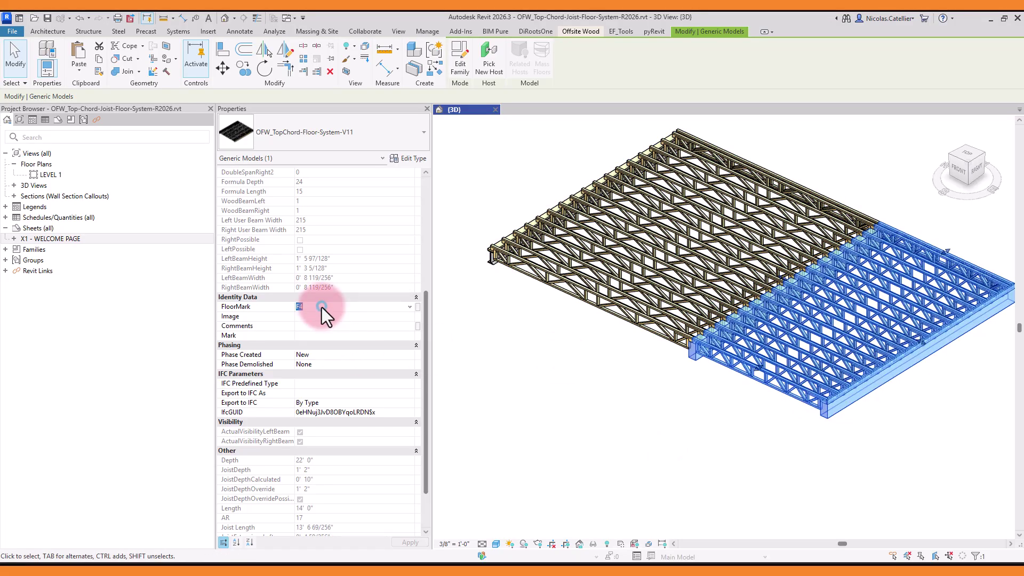
pyautogui.write('F23')
pyautogui.click(597, 374)
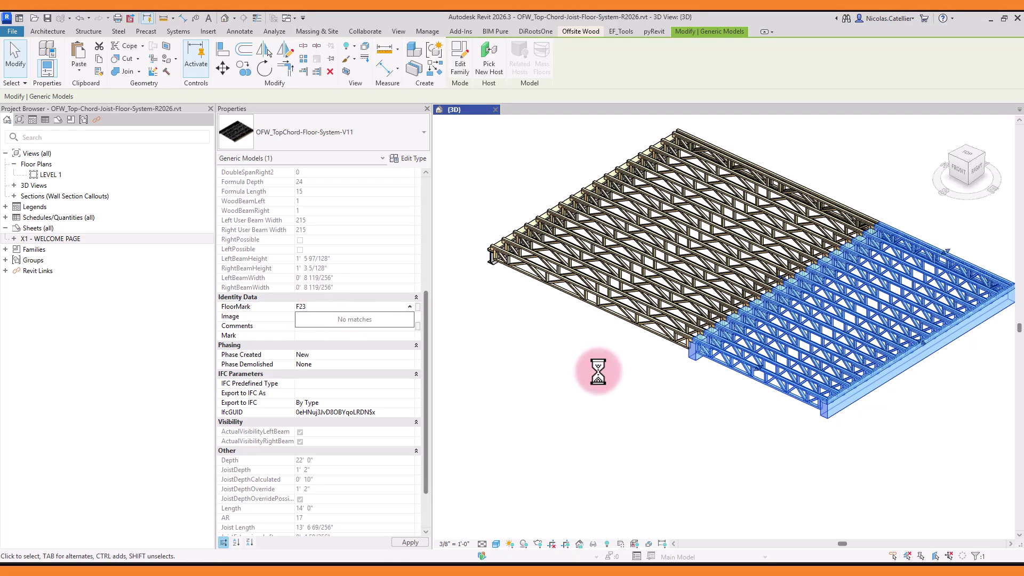
# Open the FLOOR SYSTEM - STRUCTURAL COMPONENTS schedule and review the entries for each FloorMark.
pyautogui.click(5, 218)
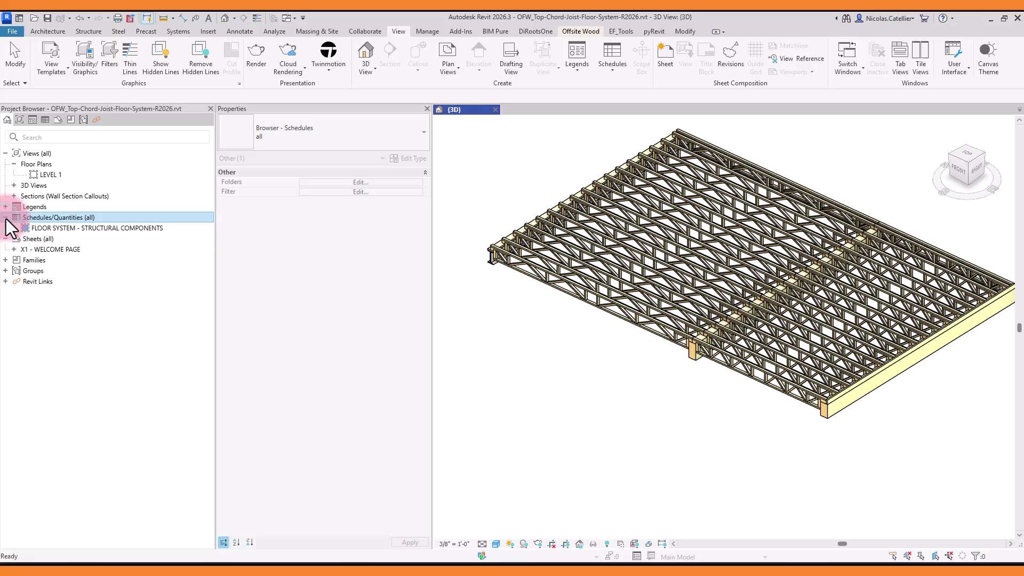
pyautogui.doubleClick(73, 228)
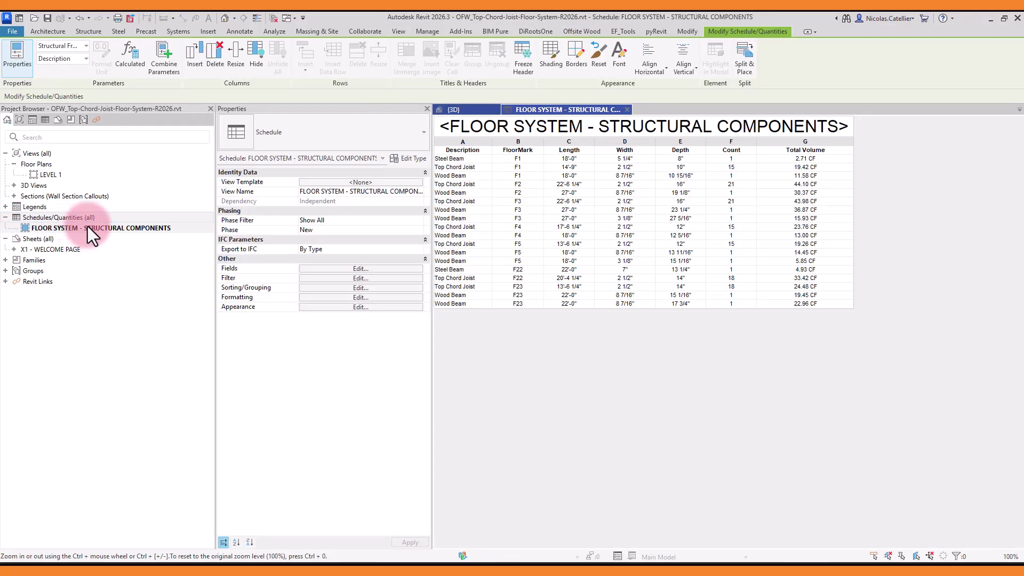
pyautogui.keyDown('ctrl'); pyautogui.scroll(4, 485, 237); pyautogui.keyUp('ctrl')
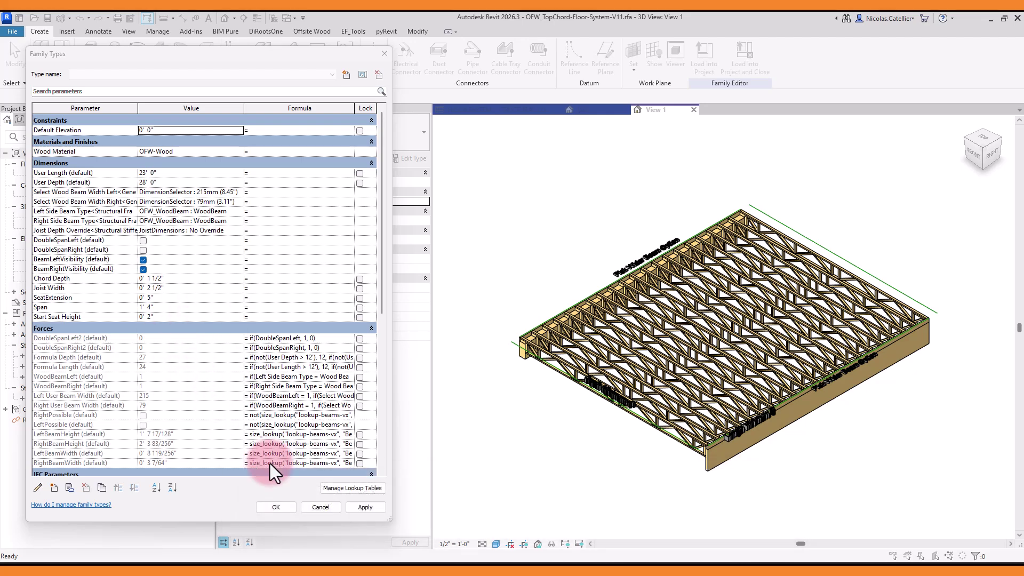
# View the family's lookup tables without changing them, and switch to Excel to examine the beam sizes in lookup-beams-vx.xlsx.
pyautogui.click(361, 487)
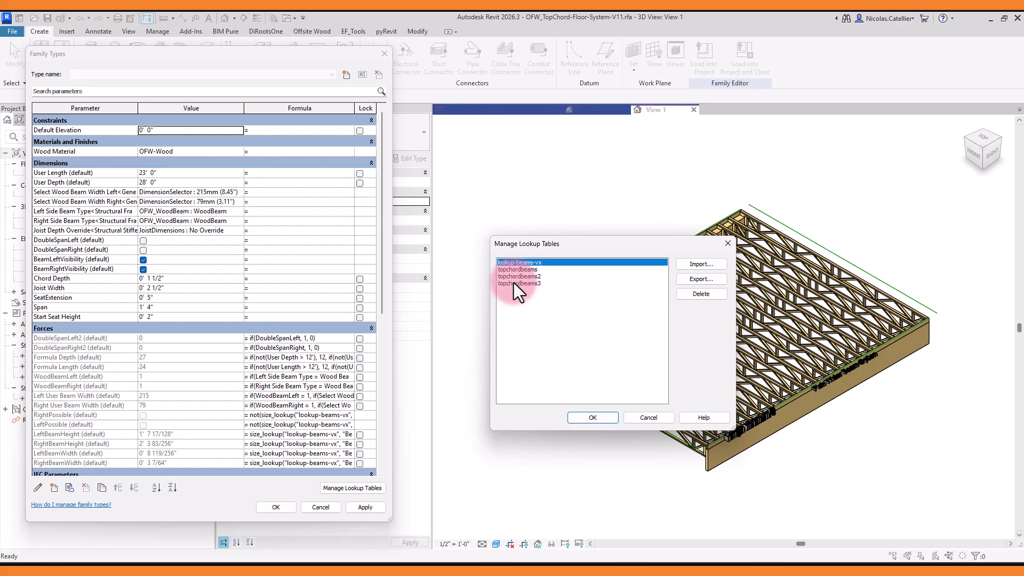
pyautogui.click(640, 417)
pyautogui.click(706, 569)
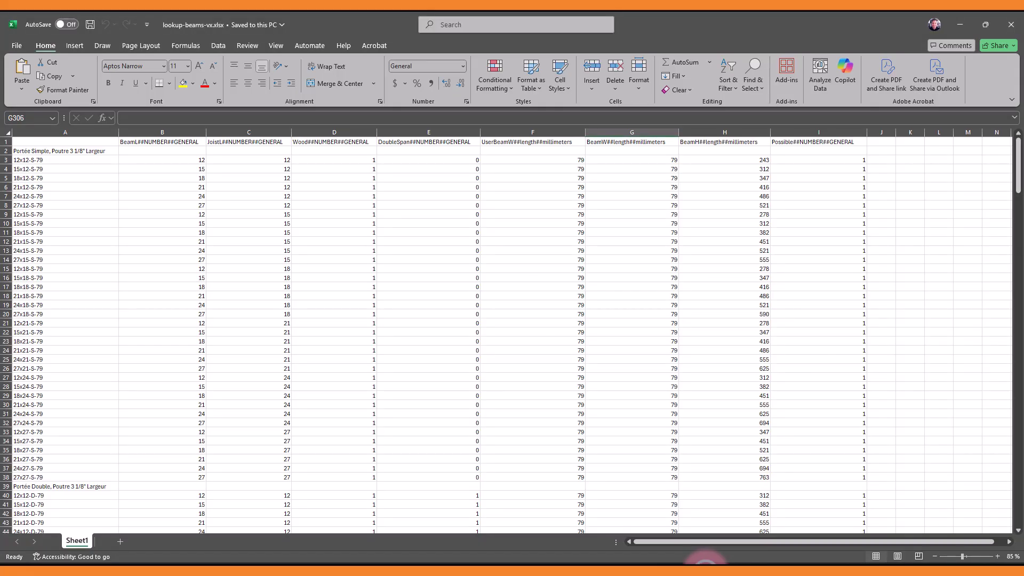
pyautogui.scroll(-9, 253, 263)
pyautogui.scroll(-20, 253, 263)
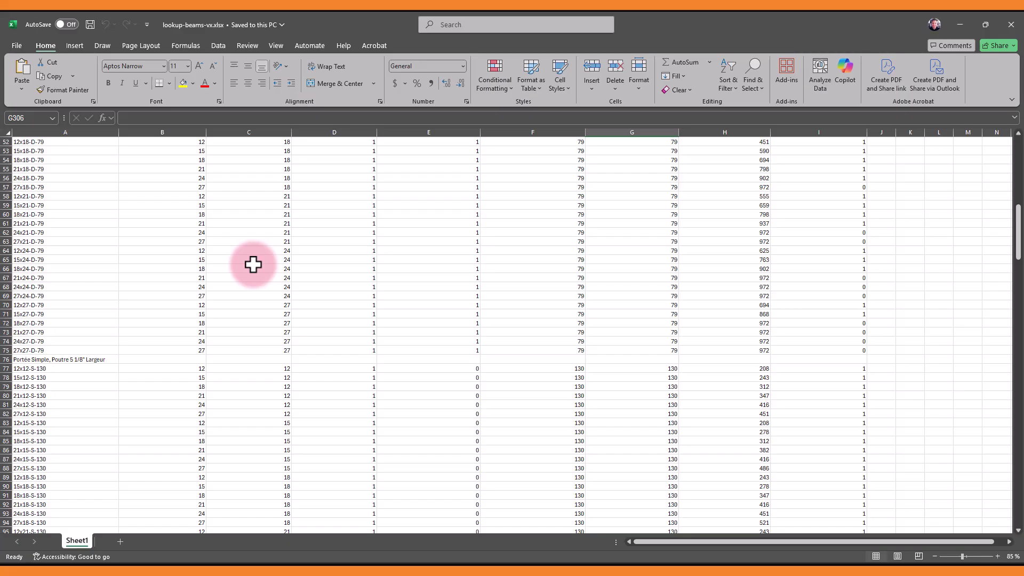
pyautogui.scroll(-20, 251, 271)
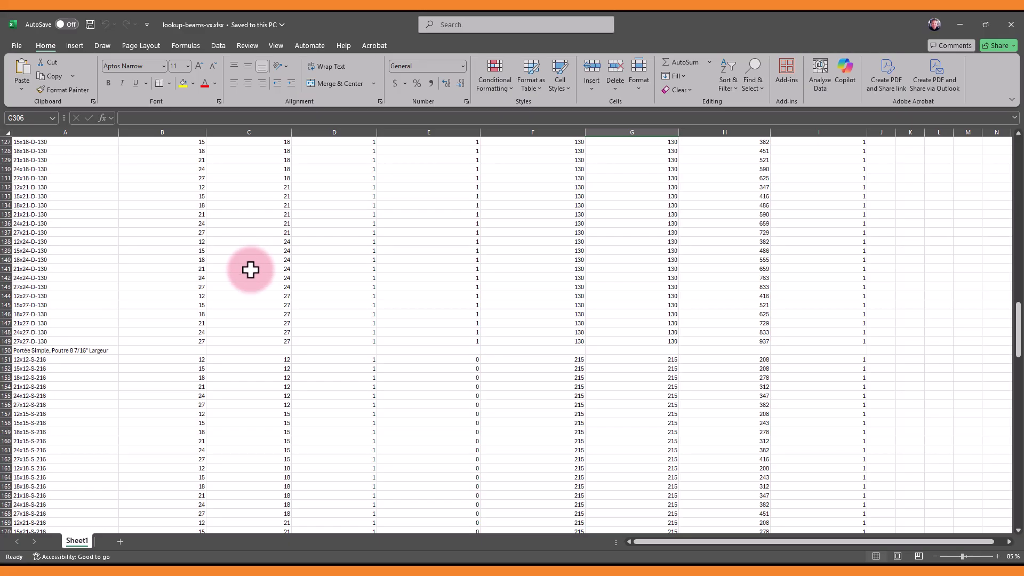
pyautogui.scroll(-5, 250, 270)
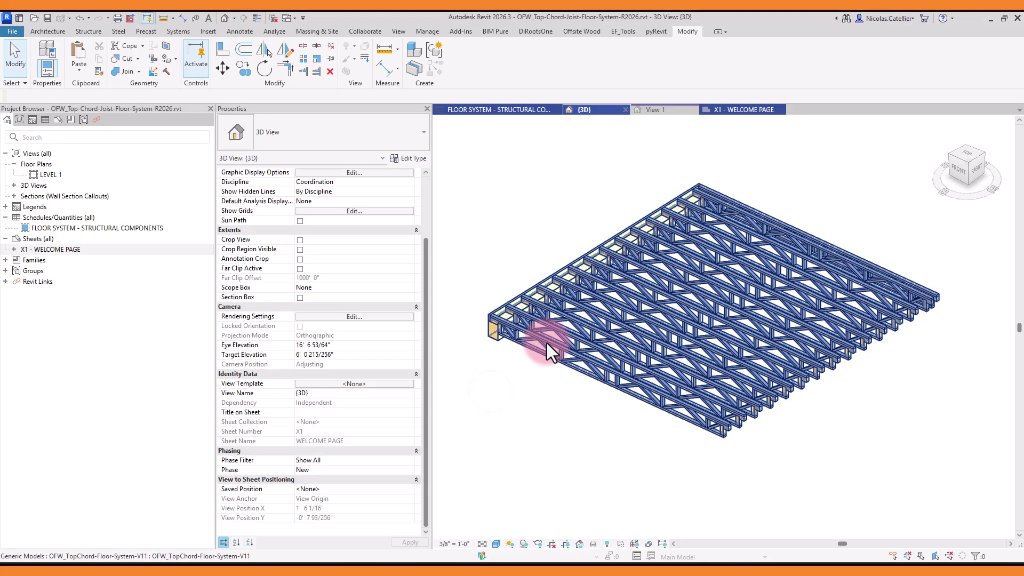
# Set the User Depth of the floor system in the 3D view to 24'.
pyautogui.click(546, 344)
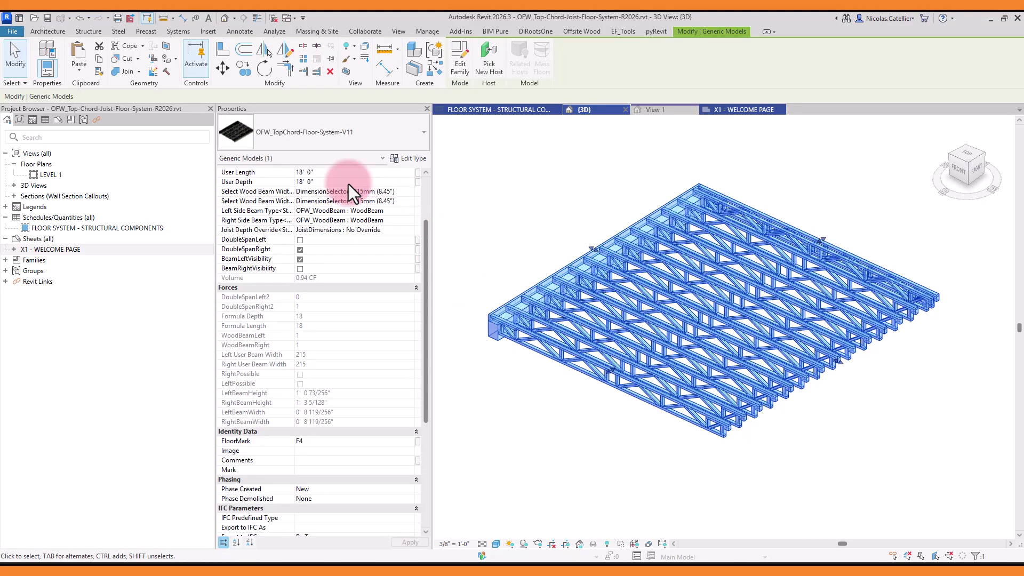
pyautogui.click(348, 181)
pyautogui.write('24')
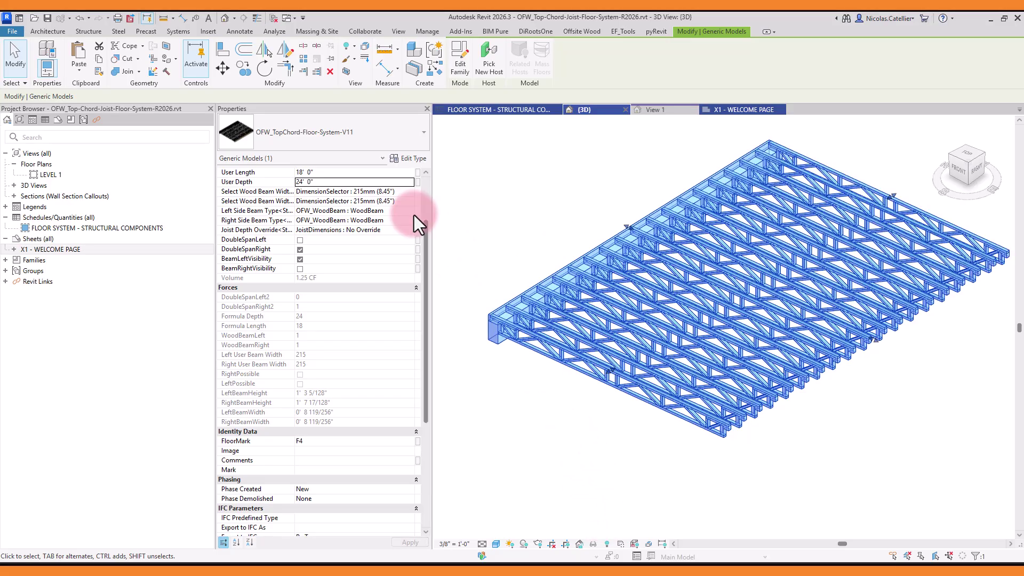
# Enable DoubleSpanLeft on the floor system and choose another option for its first wood beam width selector.
pyautogui.click(299, 240)
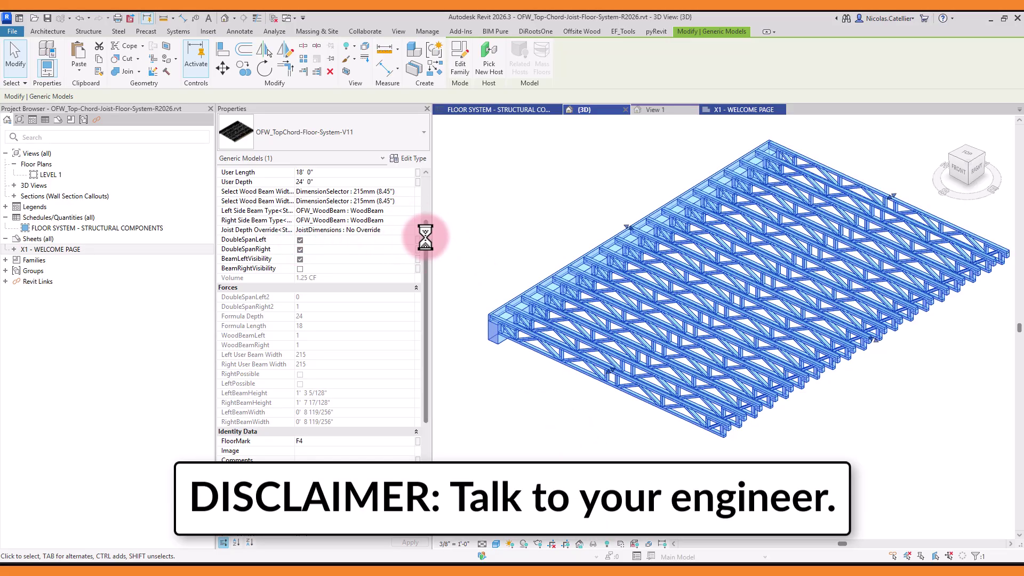
pyautogui.click(410, 192)
pyautogui.click(383, 209)
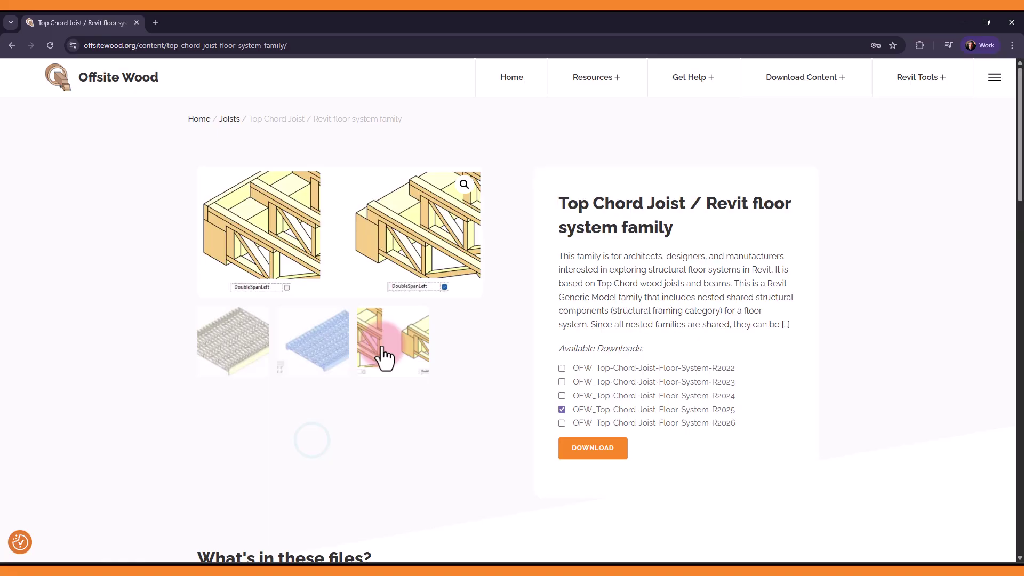
# In the browser, look through the family's preview images on the Offsite Wood page and download the R2023, R2024 and R2025 files.
pyautogui.click(339, 351)
pyautogui.click(238, 353)
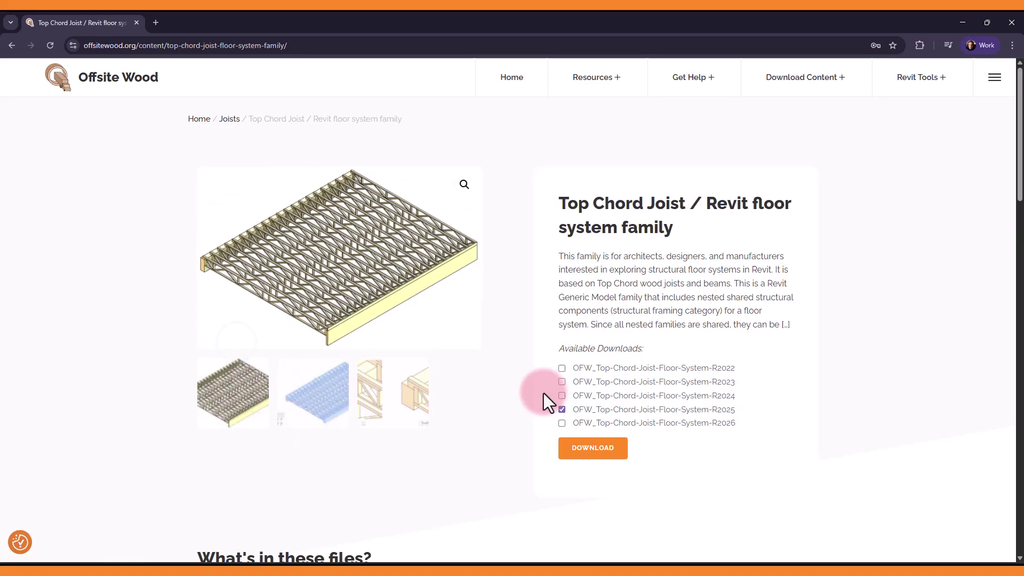
pyautogui.click(562, 382)
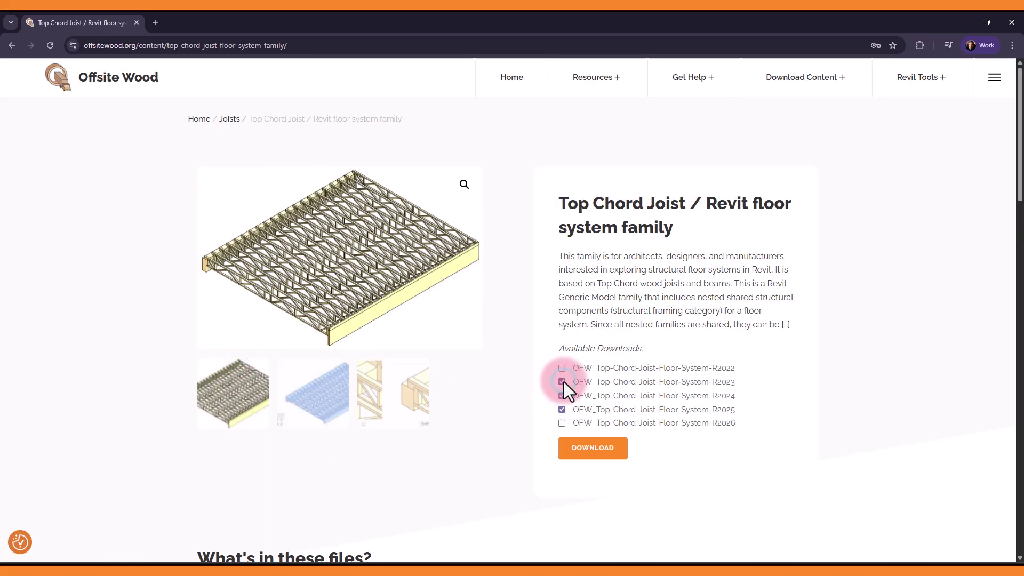
pyautogui.click(596, 449)
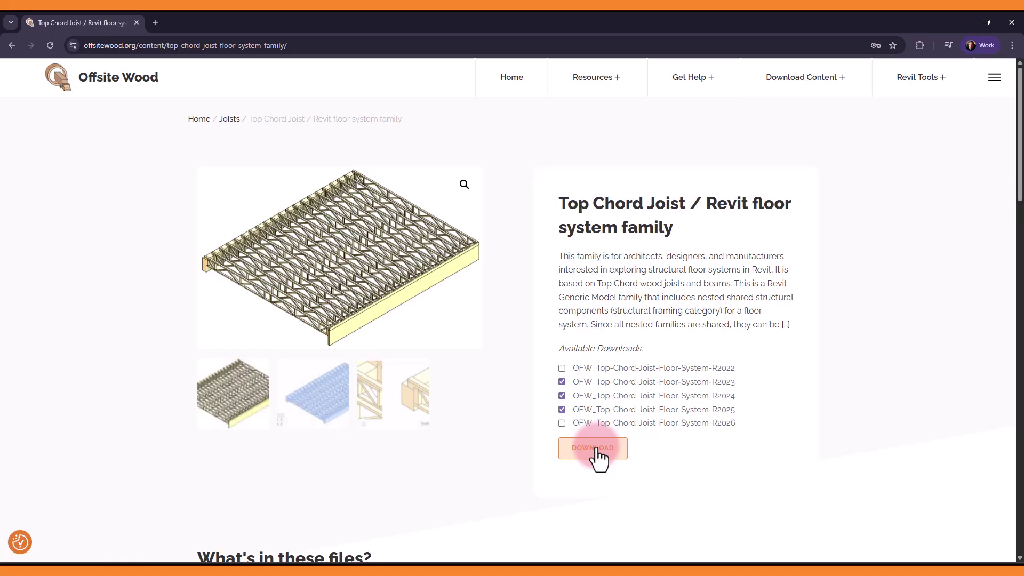